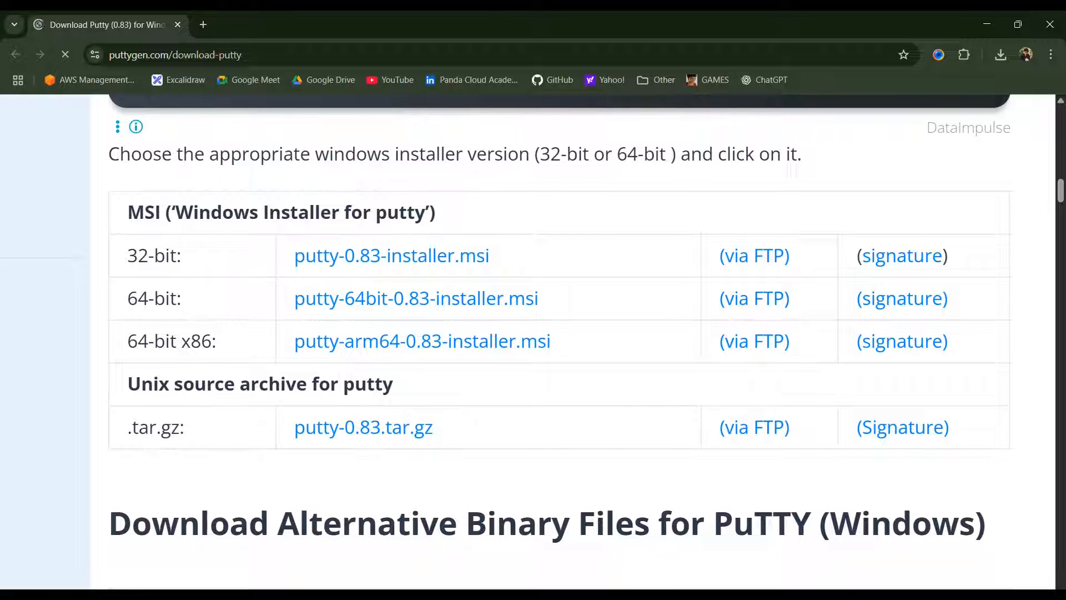
Step: Switch to File Explorer and open the properties of This PC to check the system type in the device specifications
mouse_move(518, 587)
left_click(404, 528)
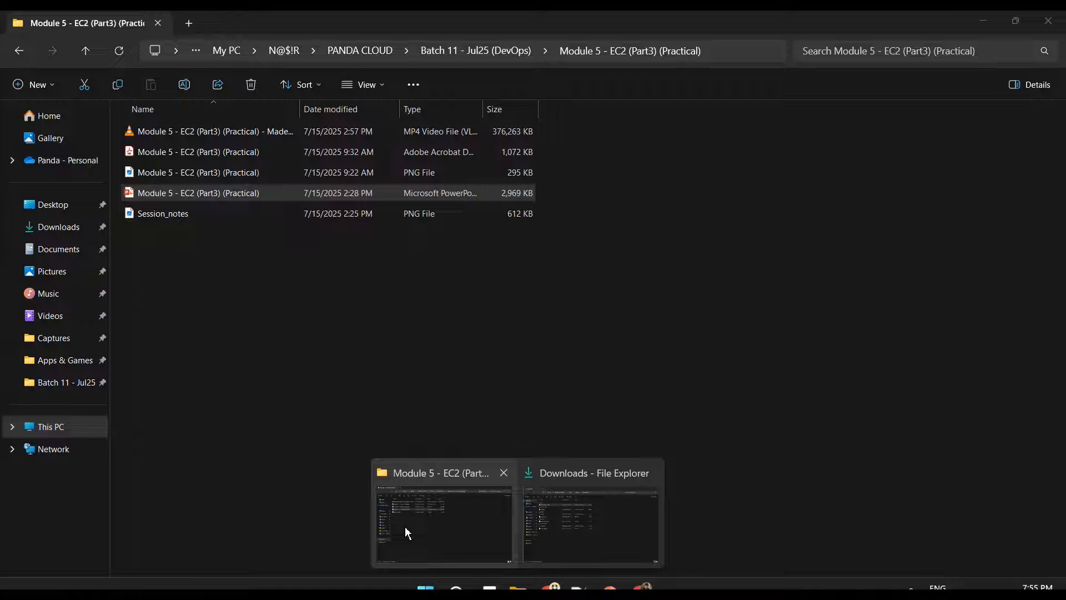
left_click(45, 430)
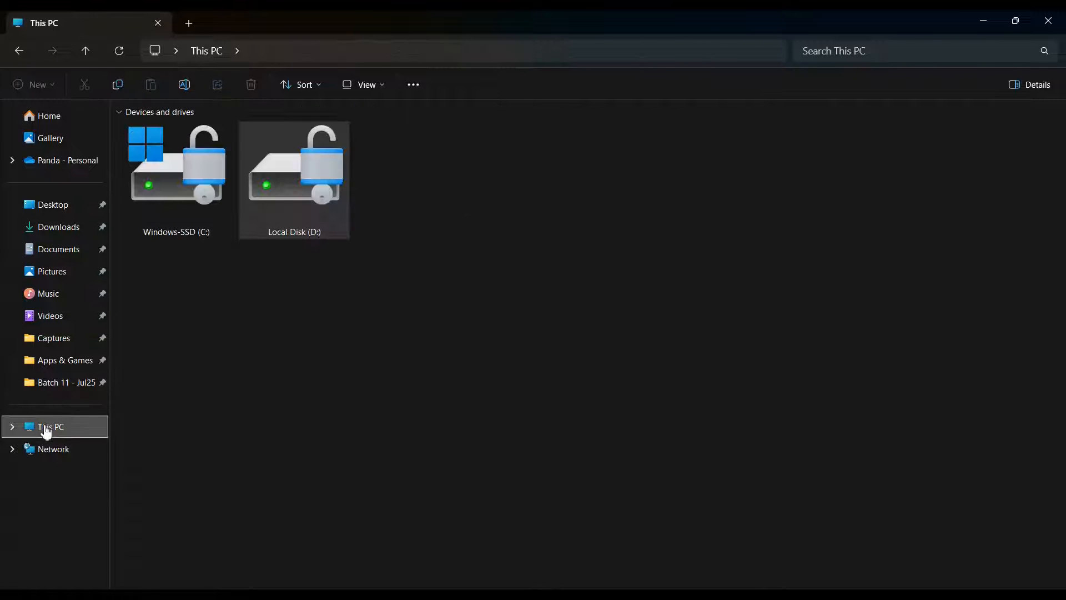
right_click(44, 431)
left_click(107, 422)
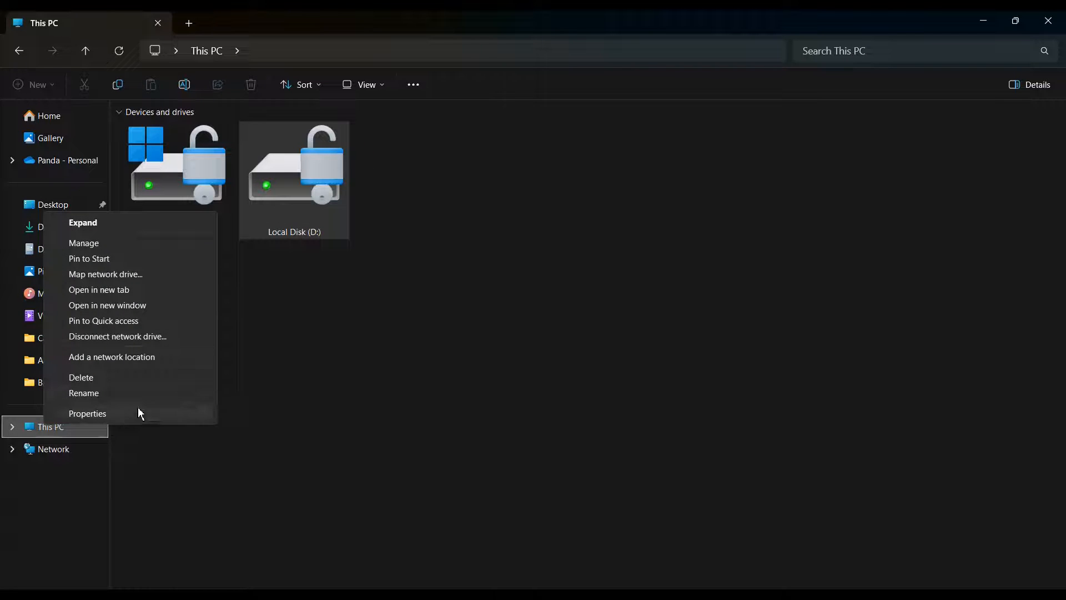
left_click(88, 413)
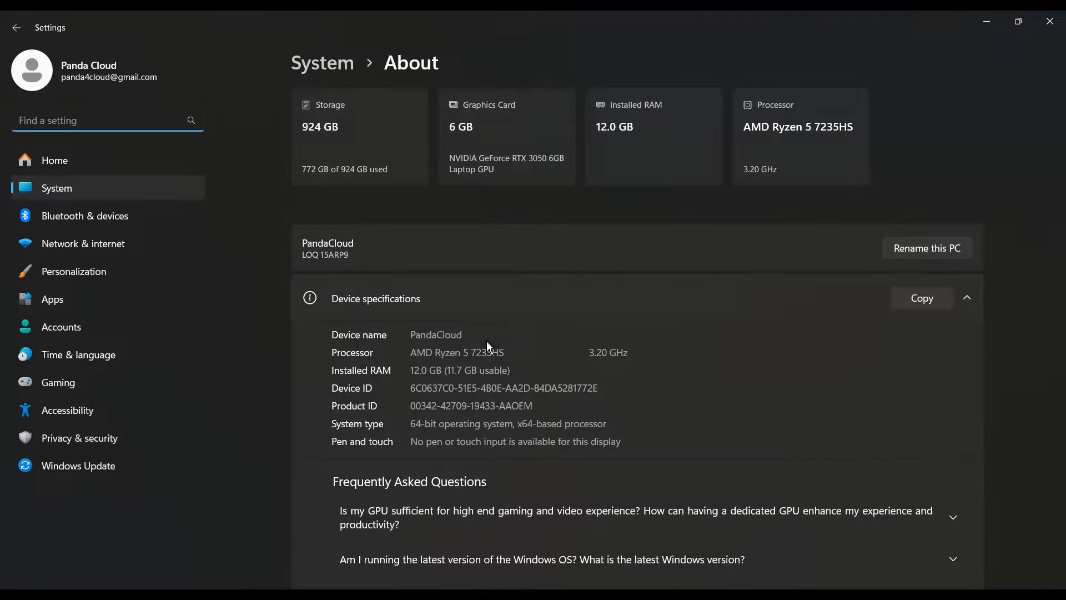
double_click(422, 425)
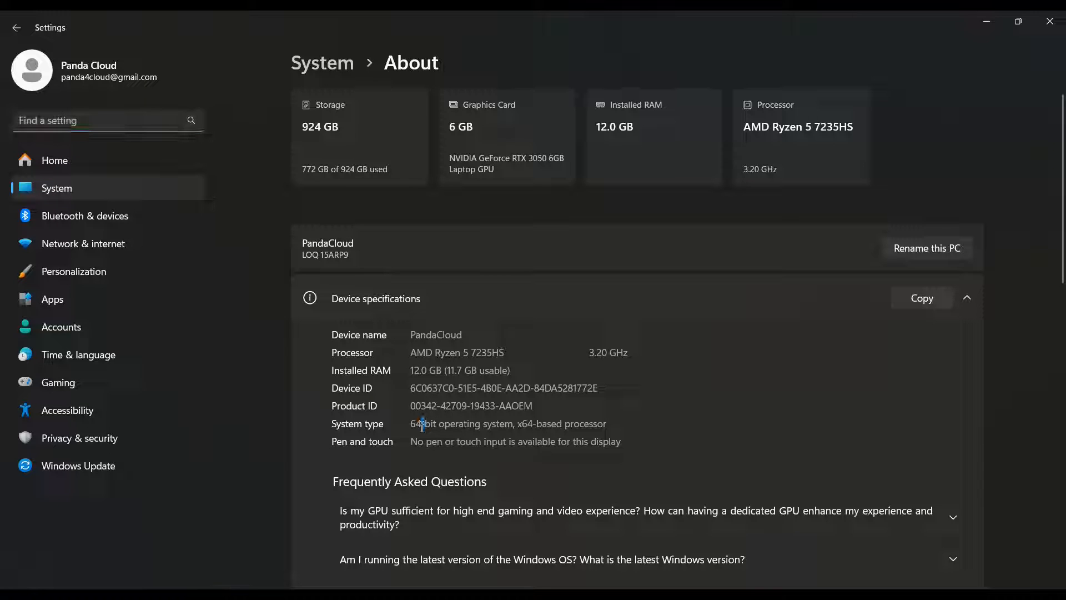
left_click_drag(422, 425, 514, 432)
Step: Return to the PuTTY download page in Chrome, dismiss the ad, and download the 64-bit installer putty-64bit-0.83-installer.msi
key("alt+Tab")
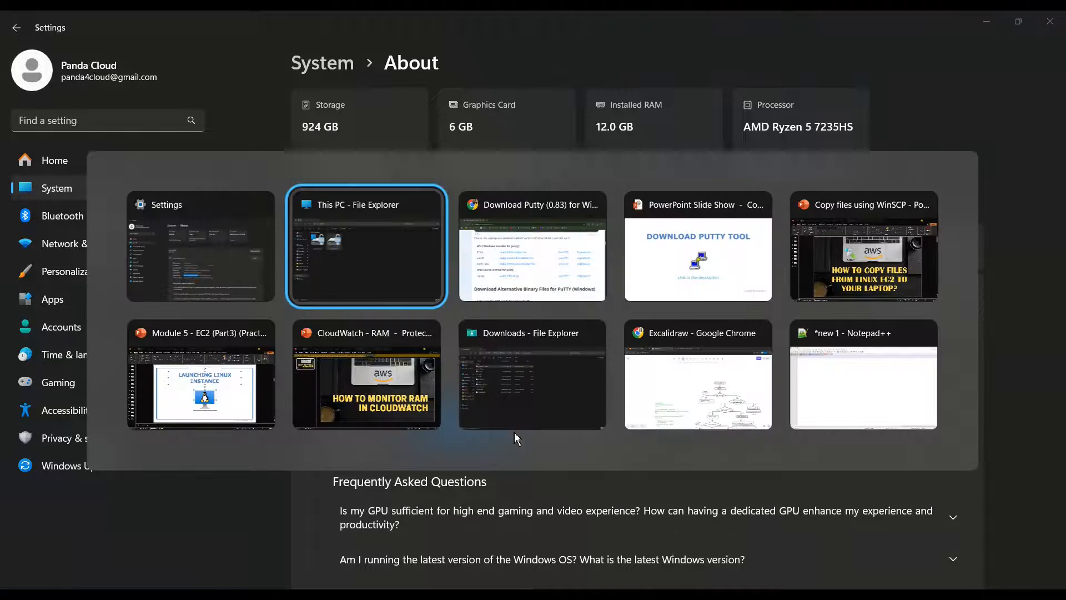
key("alt+Tab")
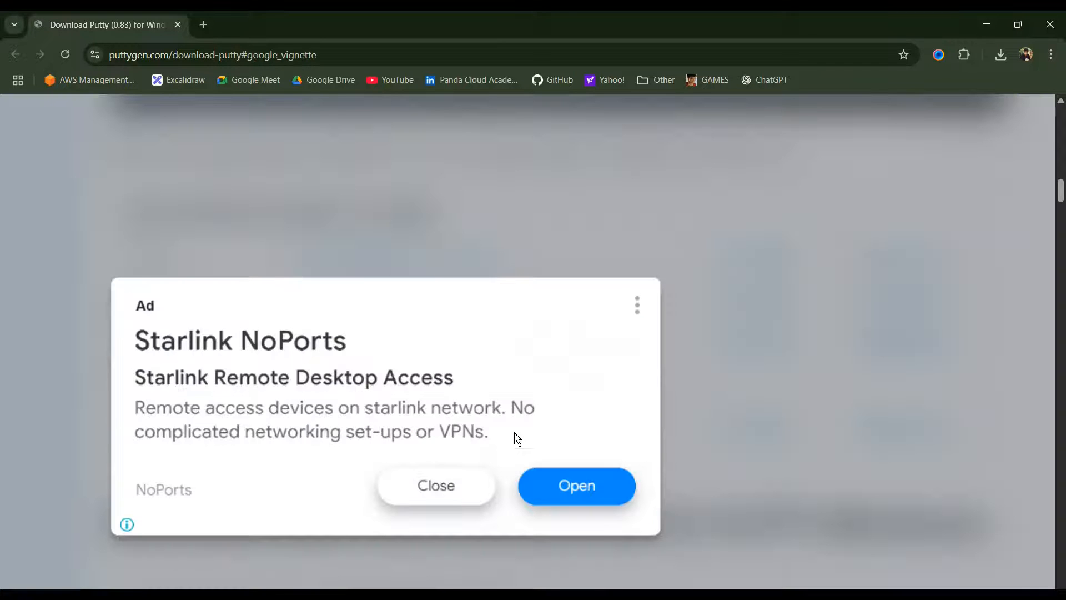
left_click(470, 494)
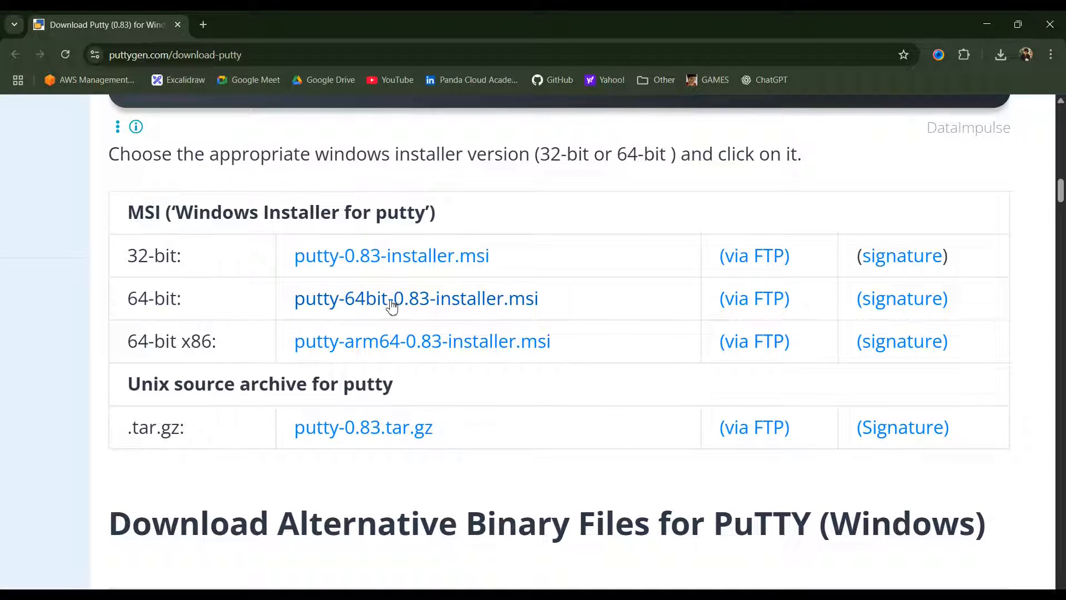
left_click(416, 306)
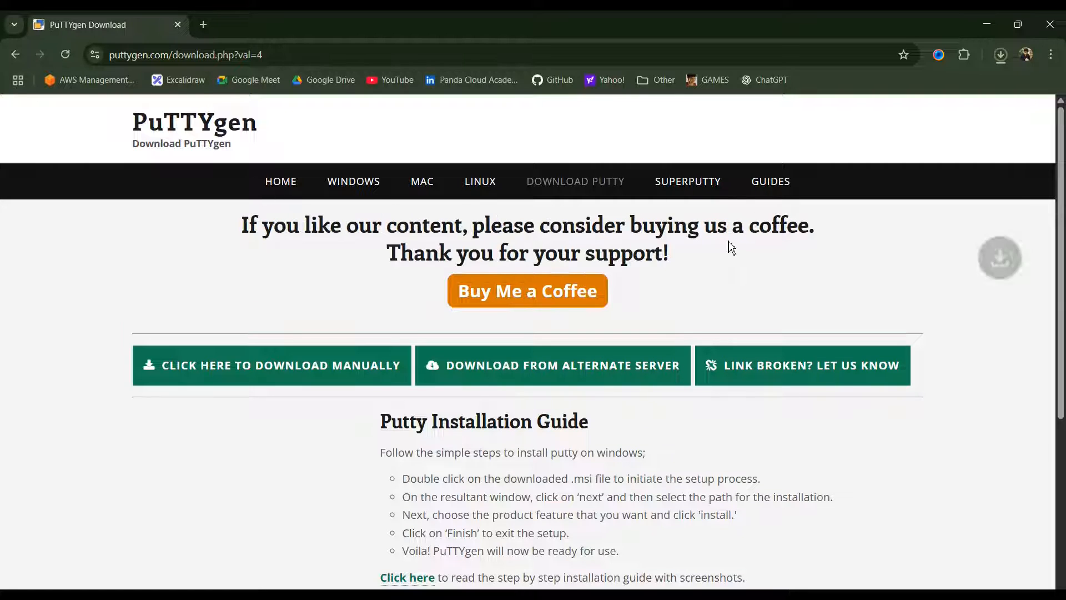
Step: Run the downloaded putty-64bit-0.83-installer.msi and proceed past the setup wizard's welcome page
left_click(1001, 55)
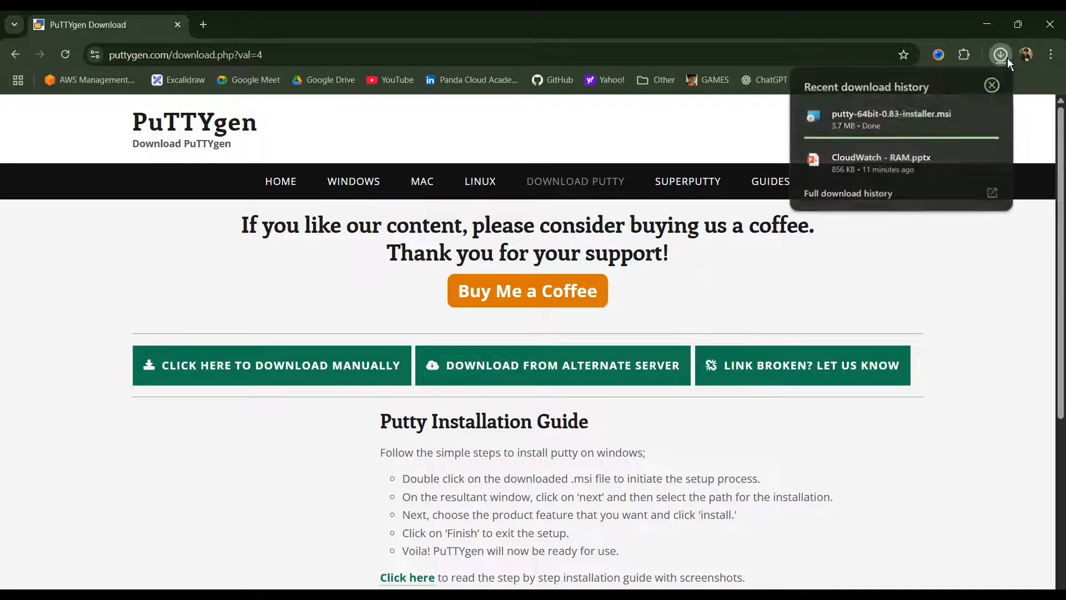
mouse_move(919, 127)
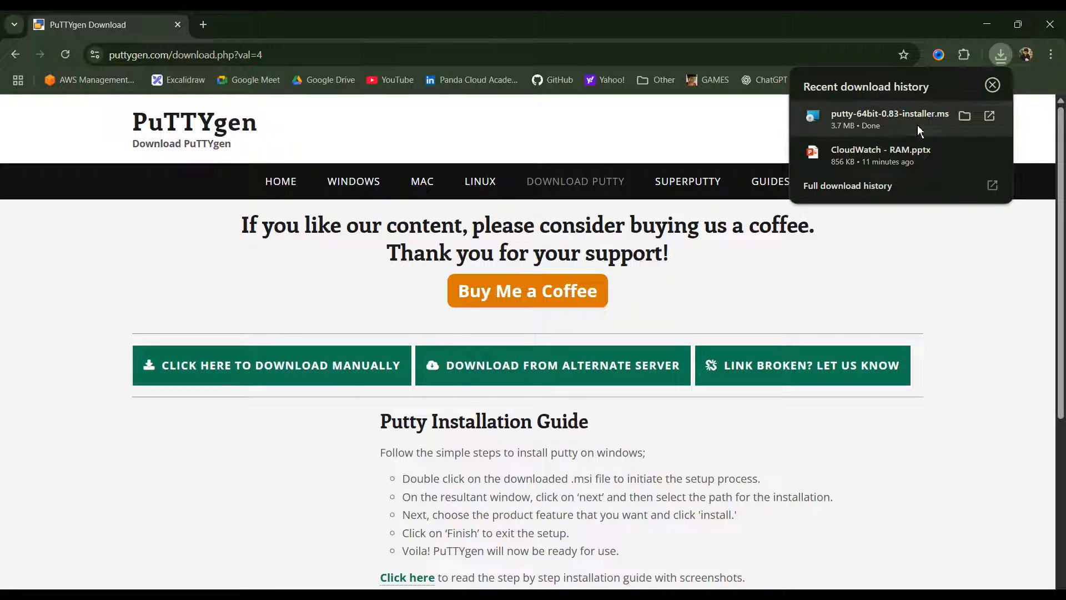
left_click(888, 129)
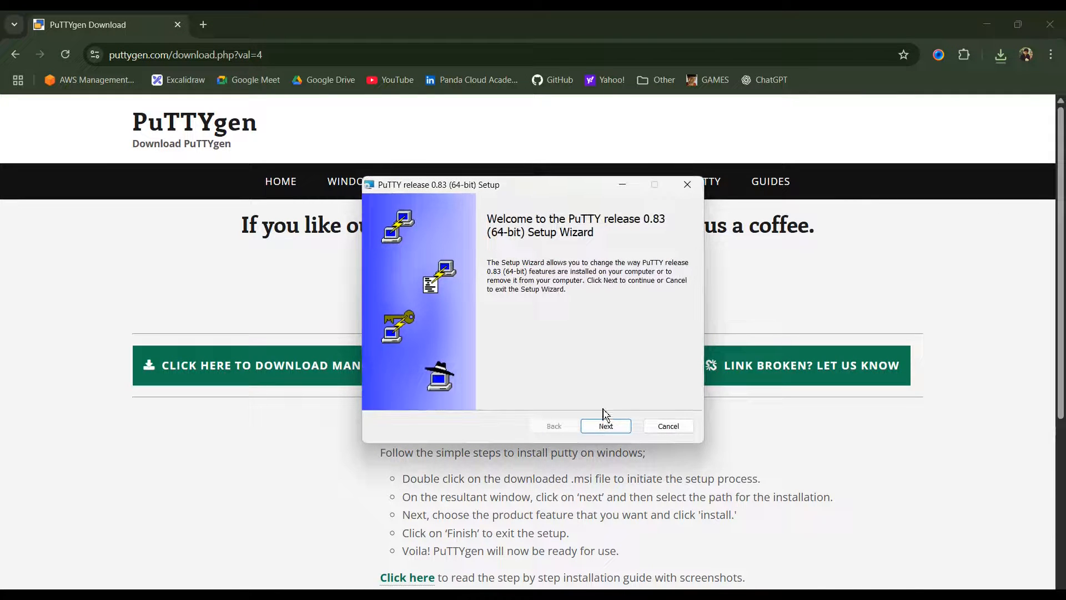
left_click(606, 426)
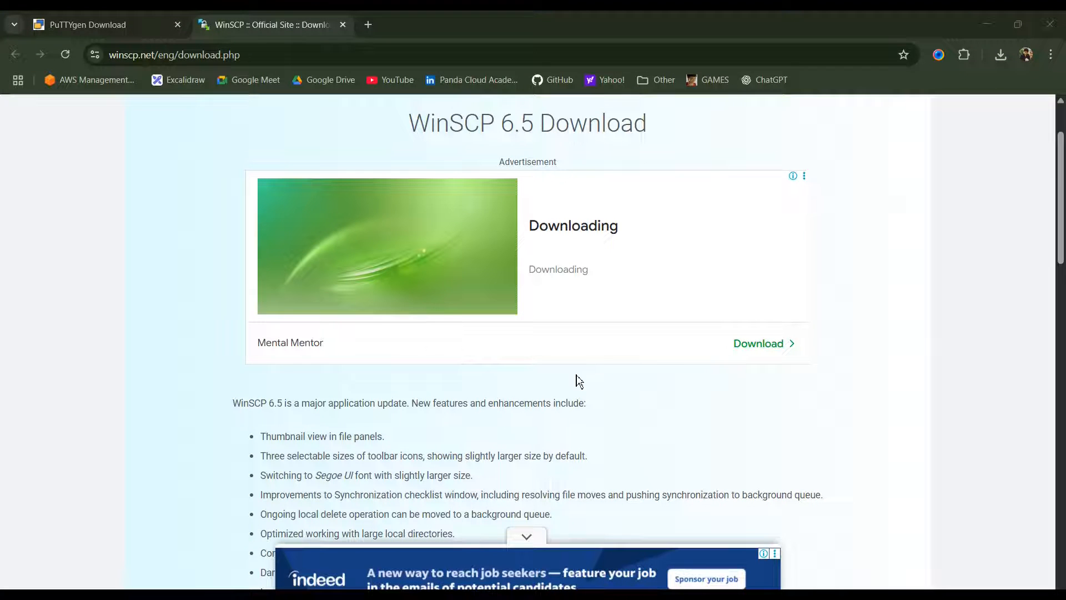
Step: Download WinSCP 6.5.3 from the official WinSCP page, dismissing the ad that covers it
scroll(594, 371, "down", 4)
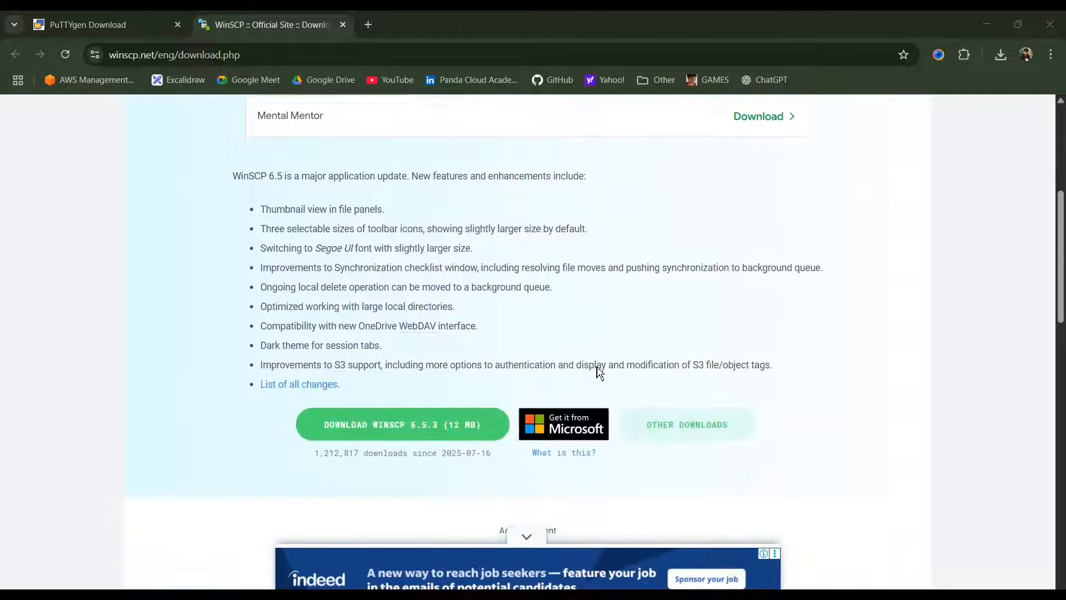
scroll(600, 373, "down", 1)
scroll(387, 381, "up", 3)
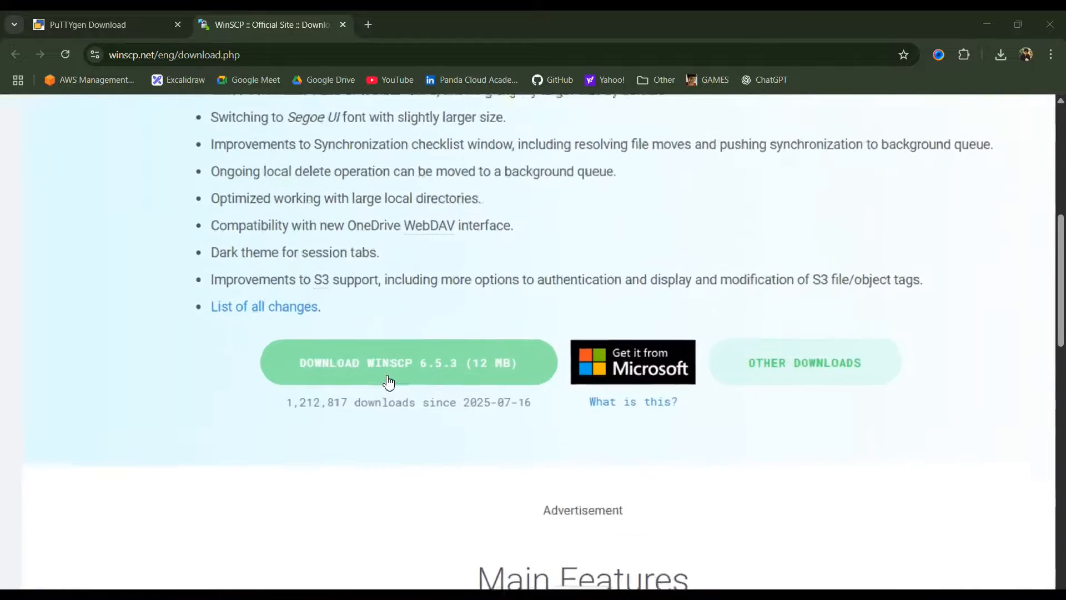
left_click(376, 381)
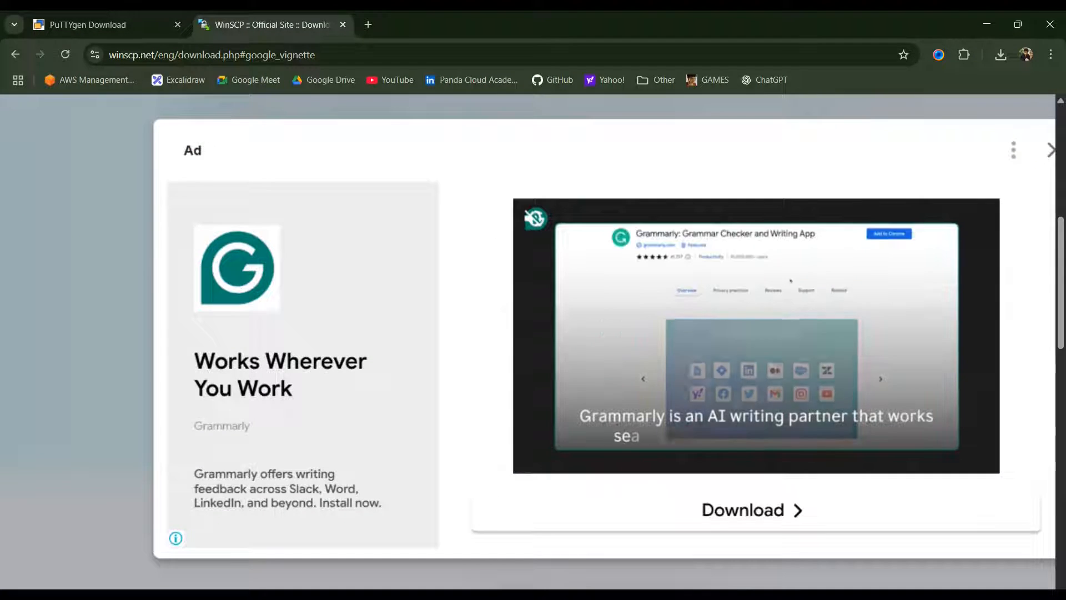
left_click(1051, 150)
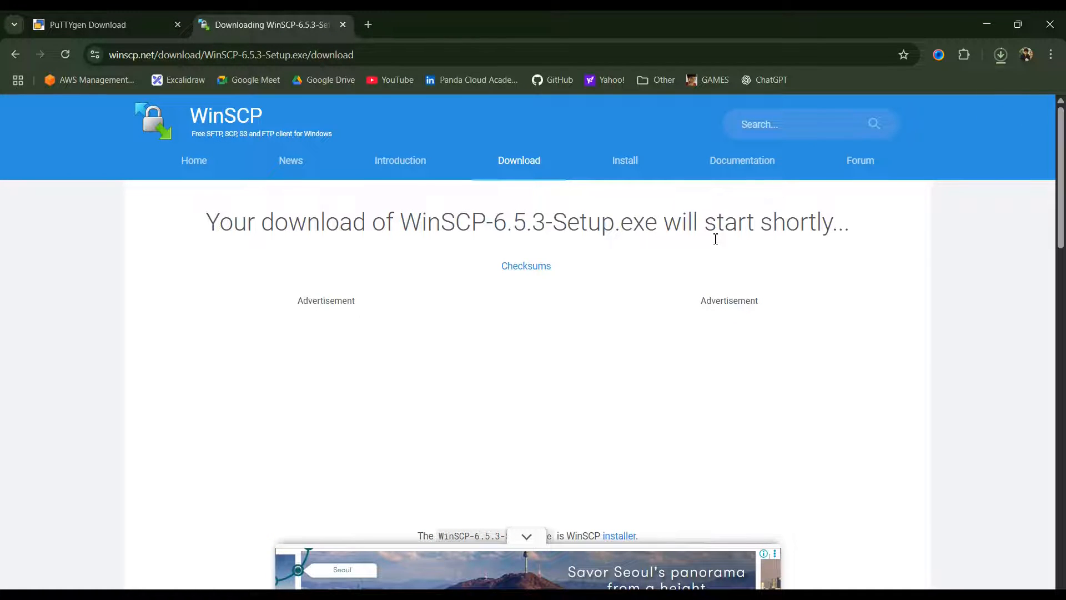
Step: Run the downloaded WinSCP-6.5.3-Setup.exe and finish the setup with Launch WinSCP enabled
left_click(1006, 62)
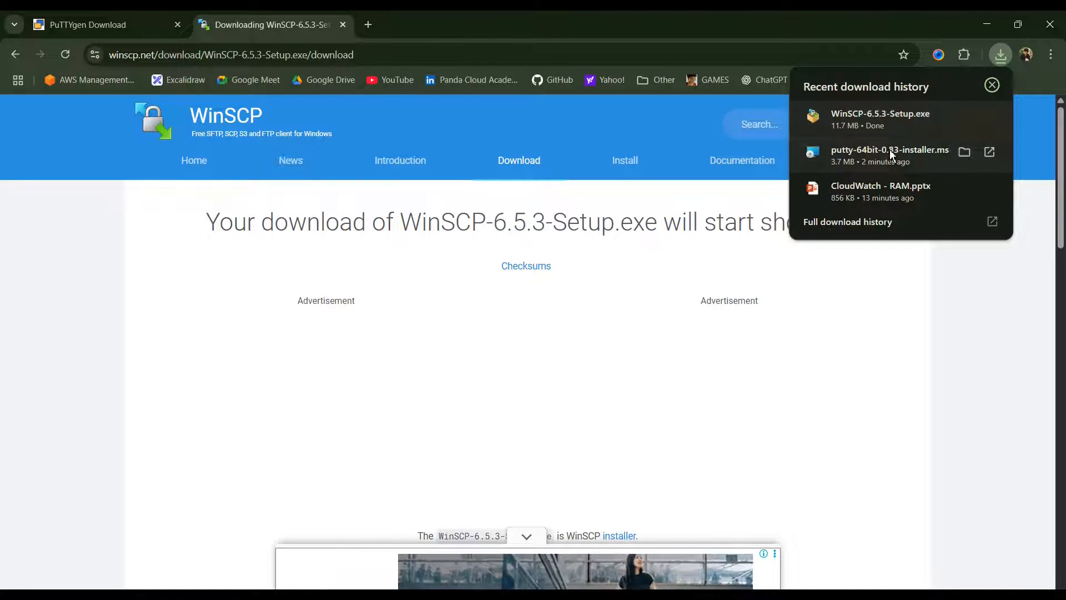
left_click(871, 129)
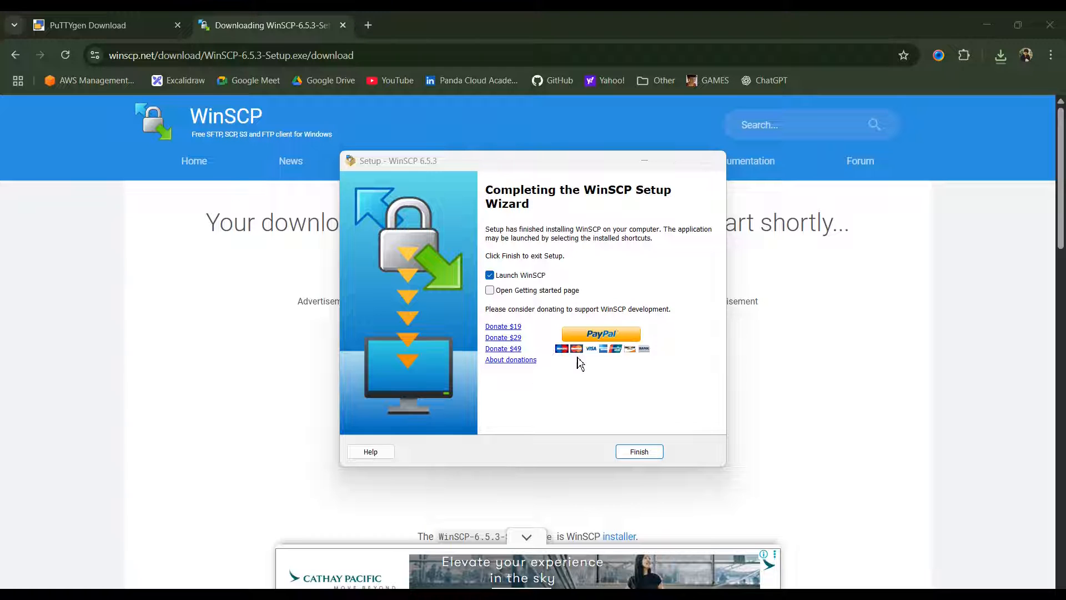
left_click(636, 454)
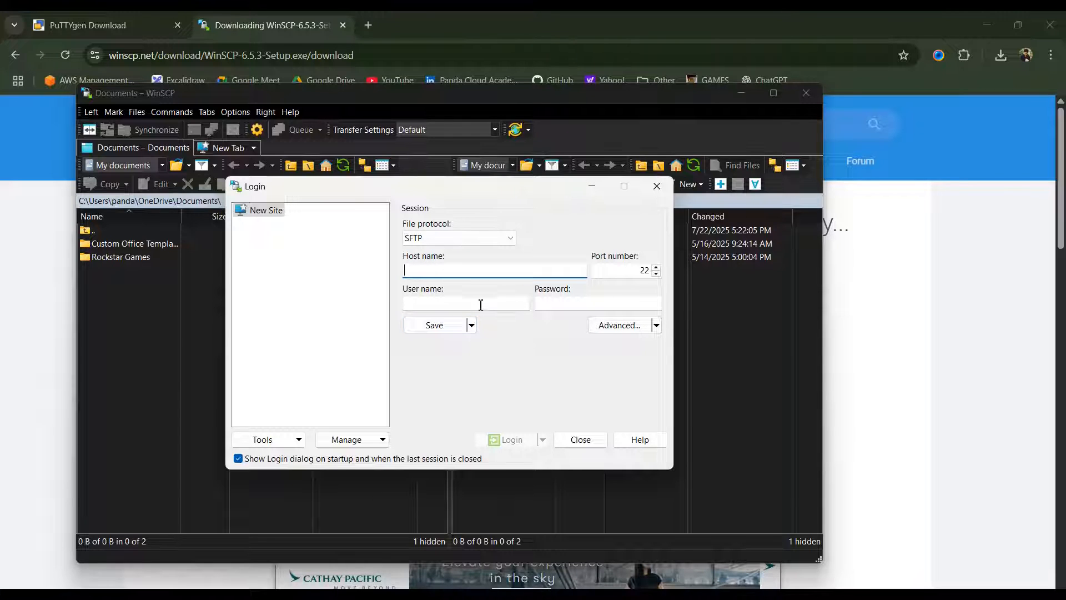
Step: Switch to the Chrome window with the AWS console, open the EC2 Instances list, and dismiss the success notifications
mouse_move(504, 575)
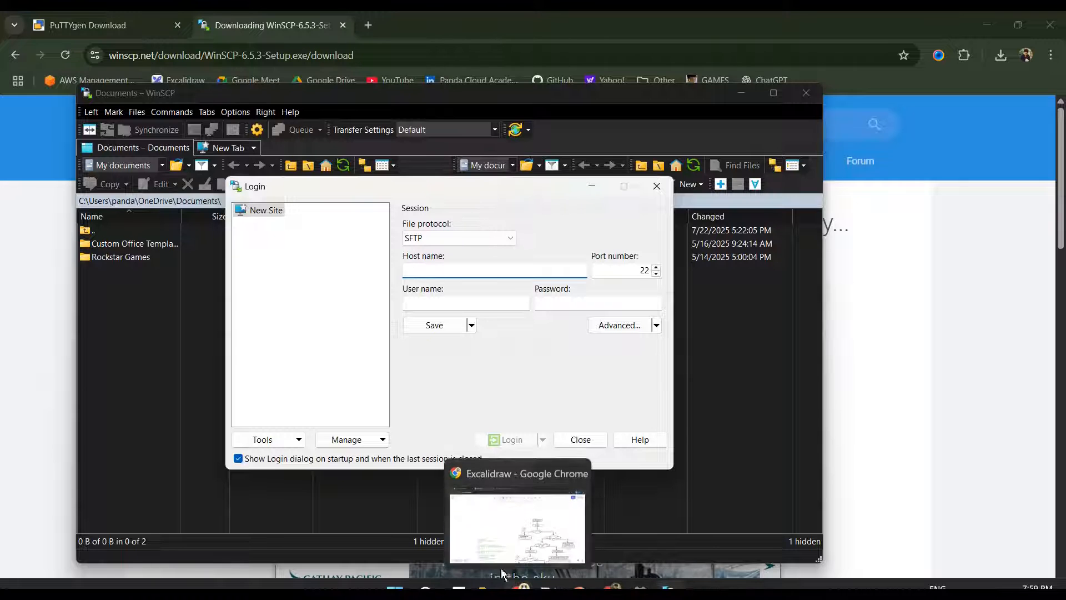
left_click(476, 517)
left_click(109, 25)
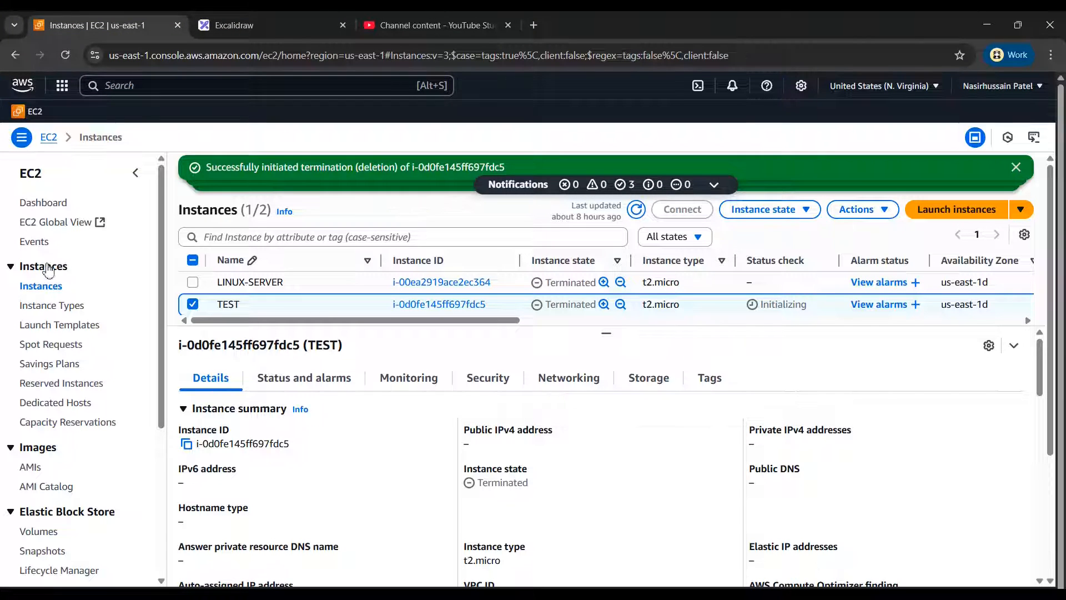
left_click(47, 288)
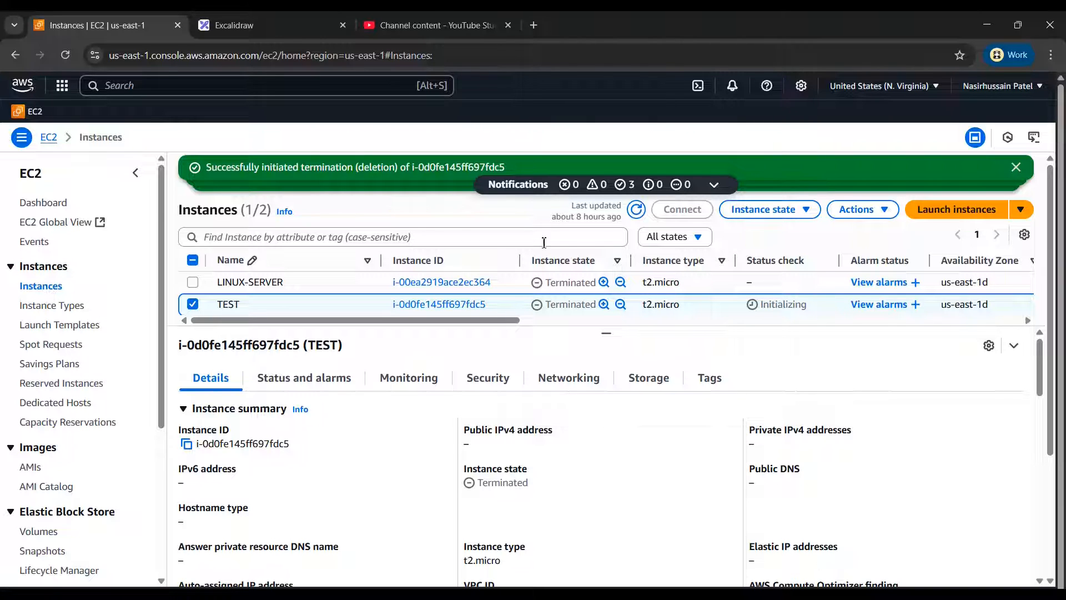
left_click(1016, 169)
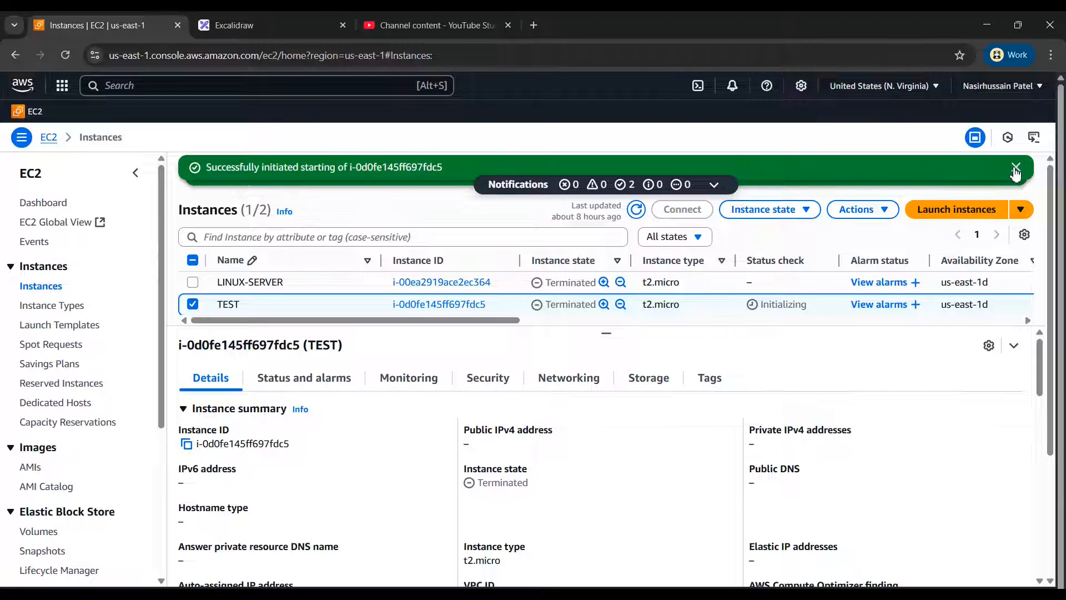
left_click(1015, 167)
Step: Start launching a new EC2 instance and name it Ubuntu-Server
left_click(961, 169)
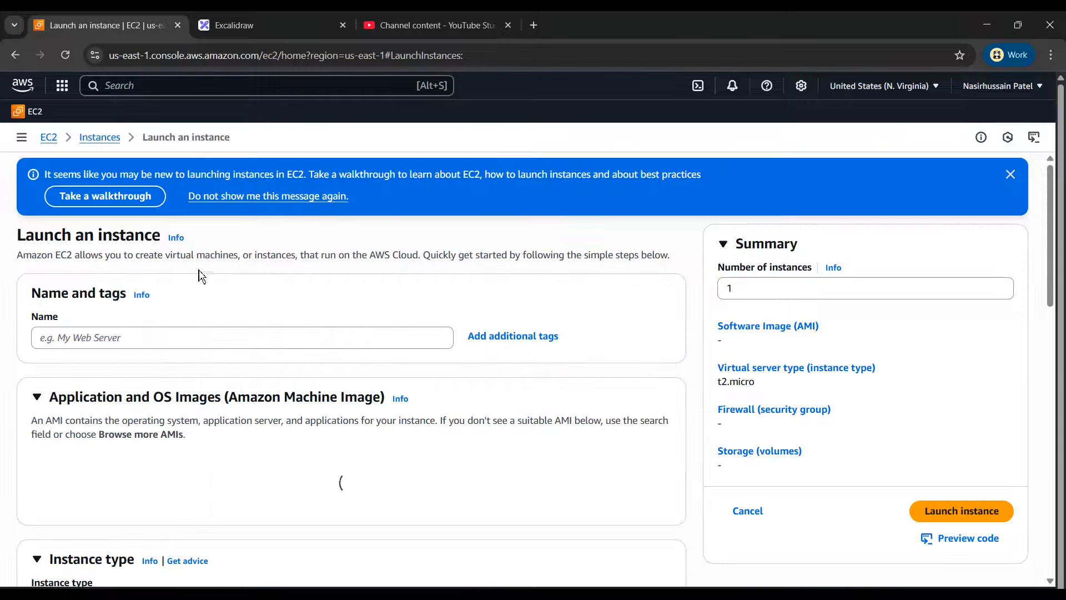
left_click(118, 337)
type("u")
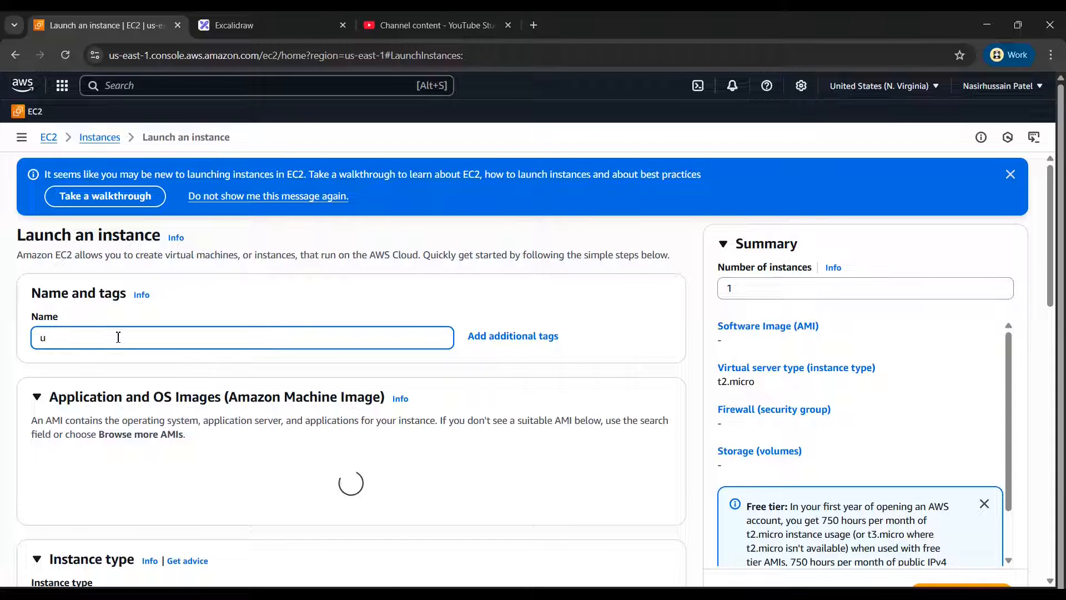
key("BackSpace")
type("Ubun")
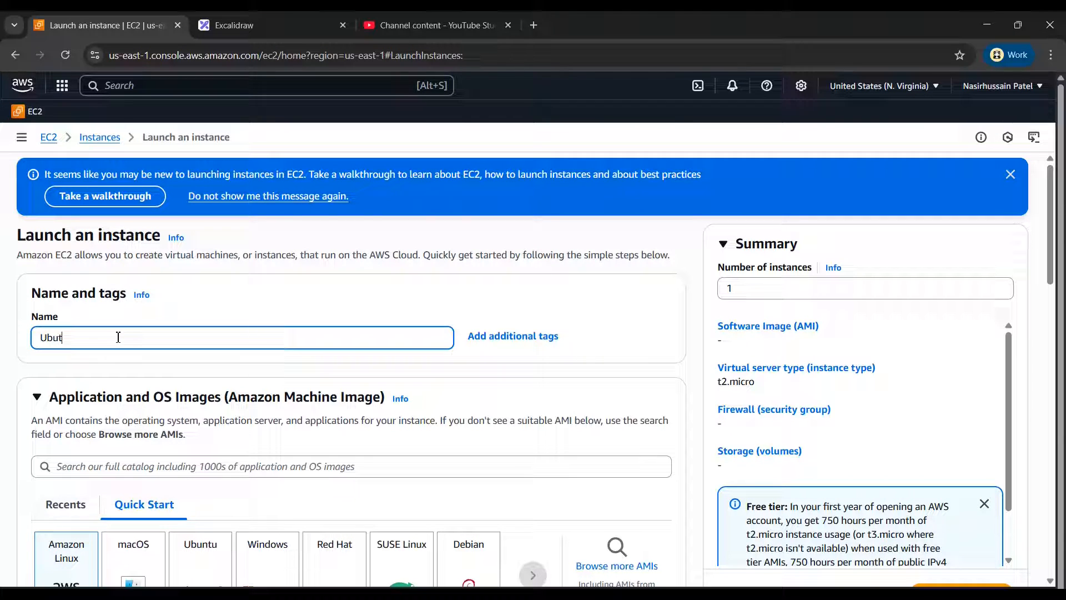
type("t")
key("BackSpace")
type("ntu-Server")
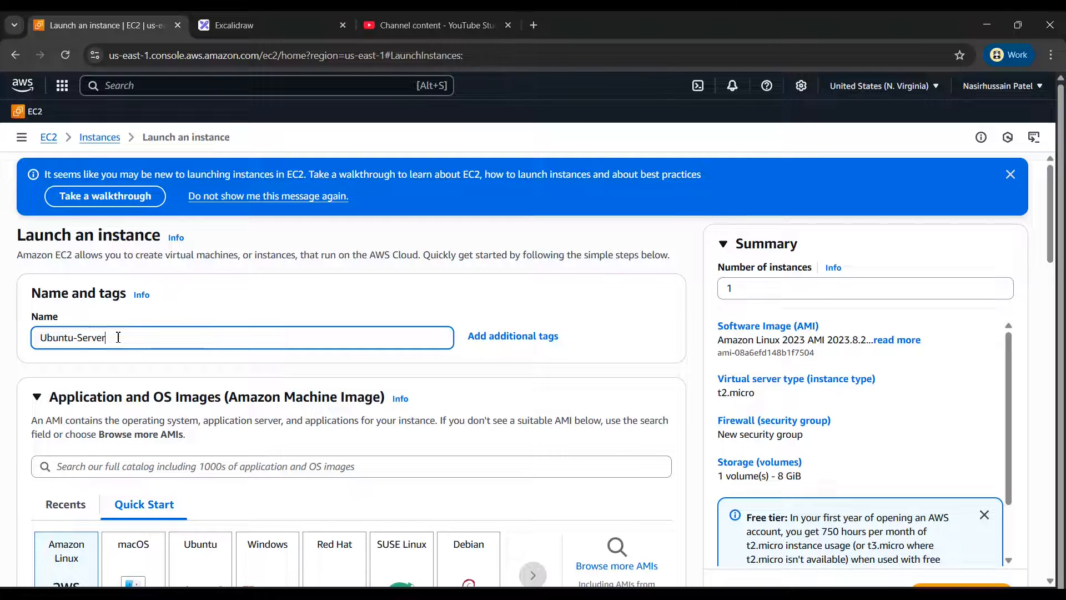
Step: Choose the Ubuntu Server 24.04 LTS image and the my-key key pair for the new instance
scroll(118, 337, "down", 3)
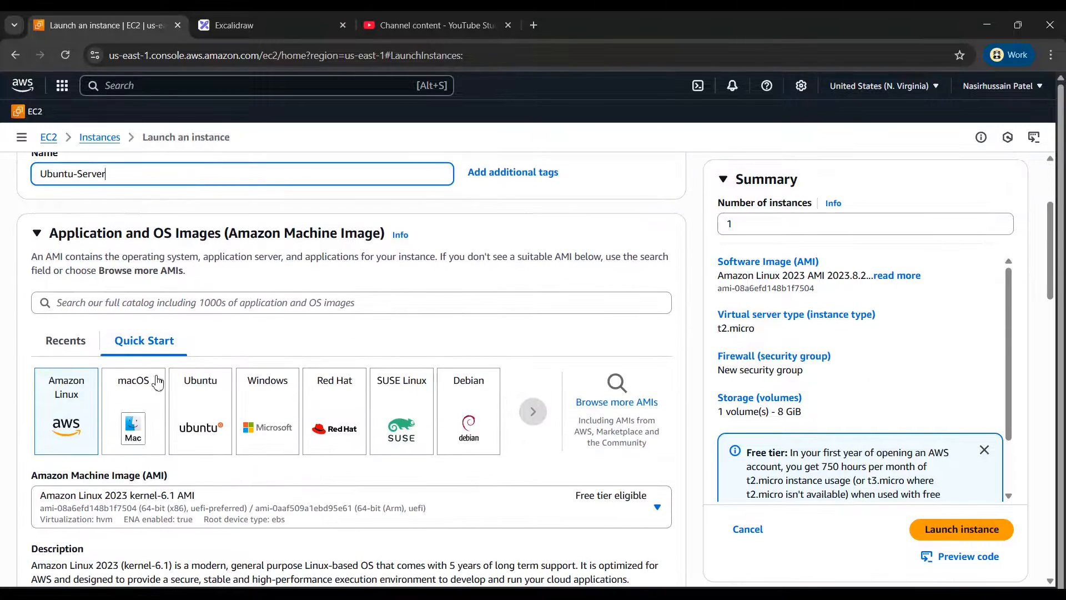
left_click(189, 414)
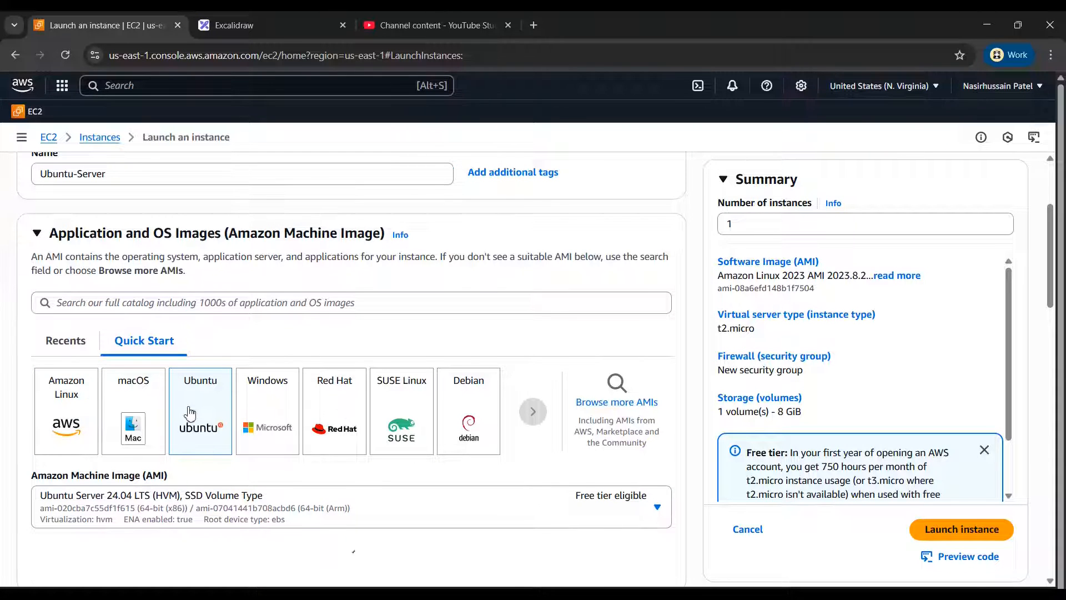
scroll(190, 413, "down", 3)
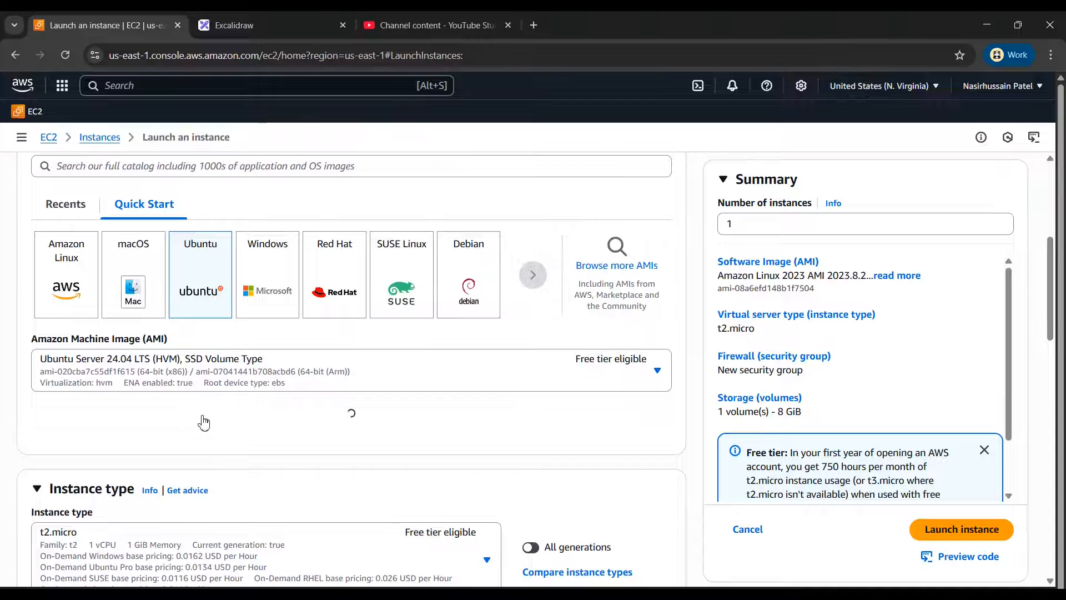
scroll(204, 423, "down", 5)
left_click(199, 361)
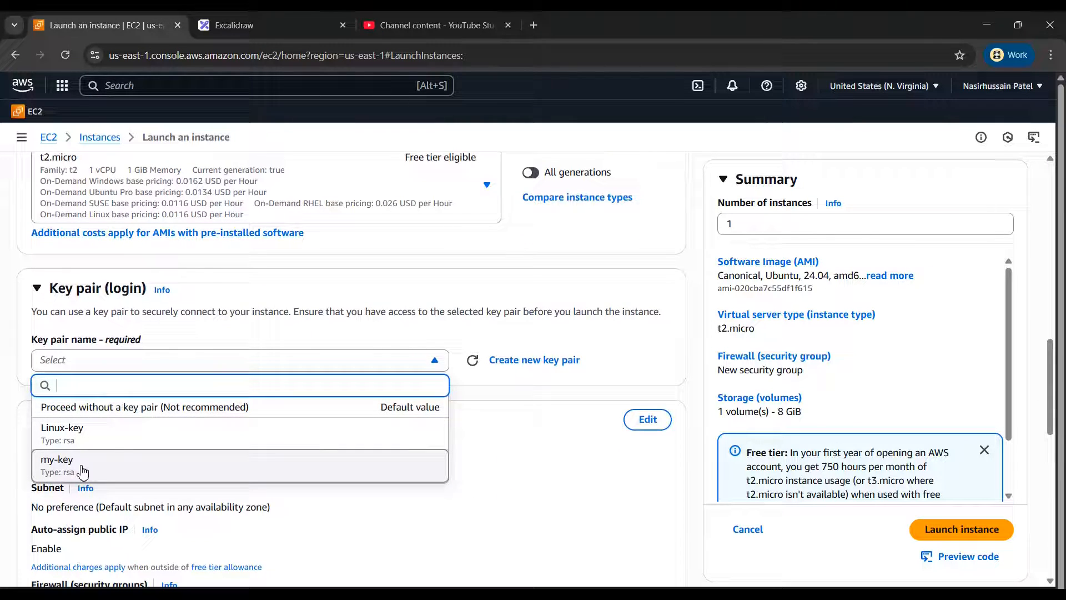
left_click(82, 471)
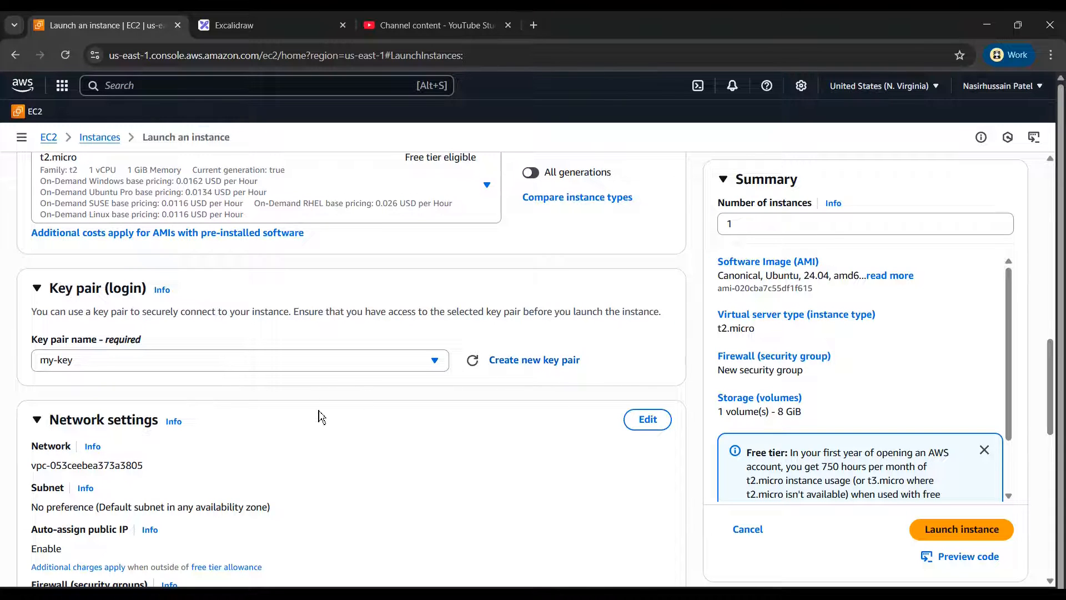
Step: Keep the default network and storage settings and launch the Ubuntu-Server instance
scroll(321, 416, "down", 5)
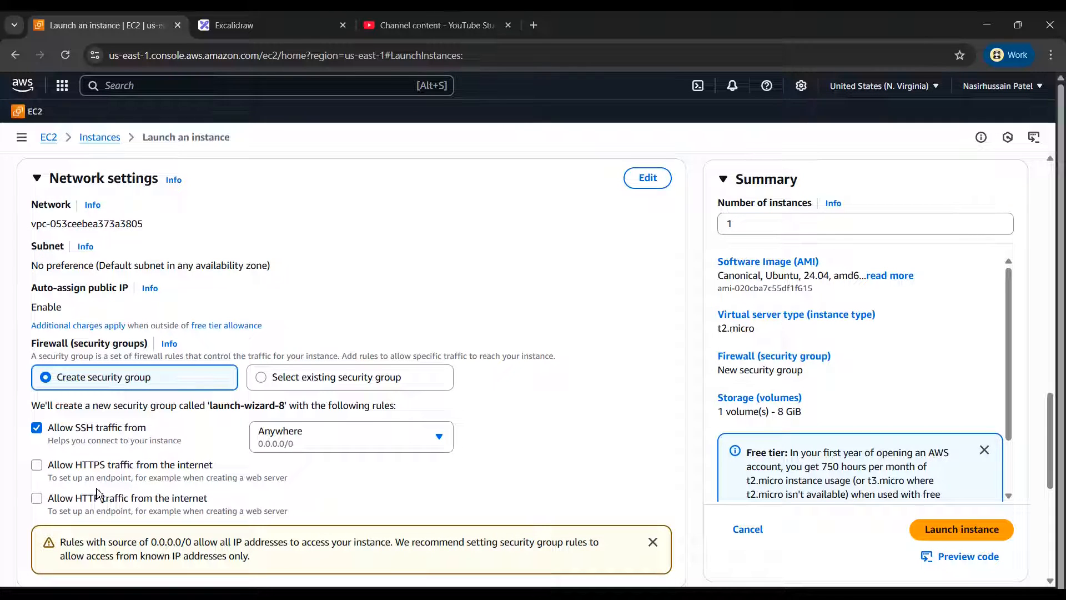
scroll(636, 510, "down", 4)
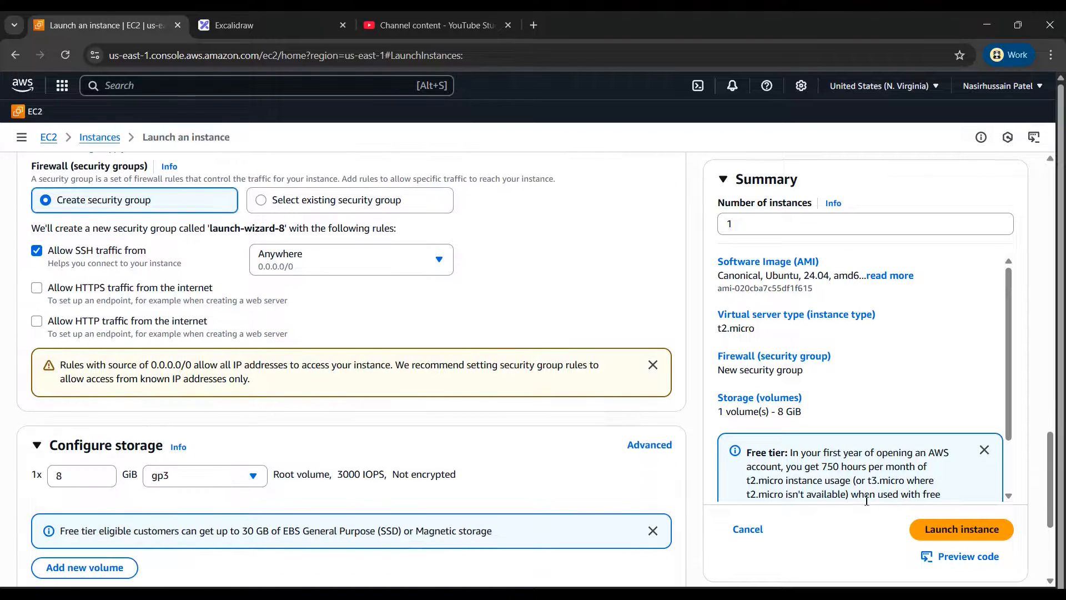
left_click(981, 531)
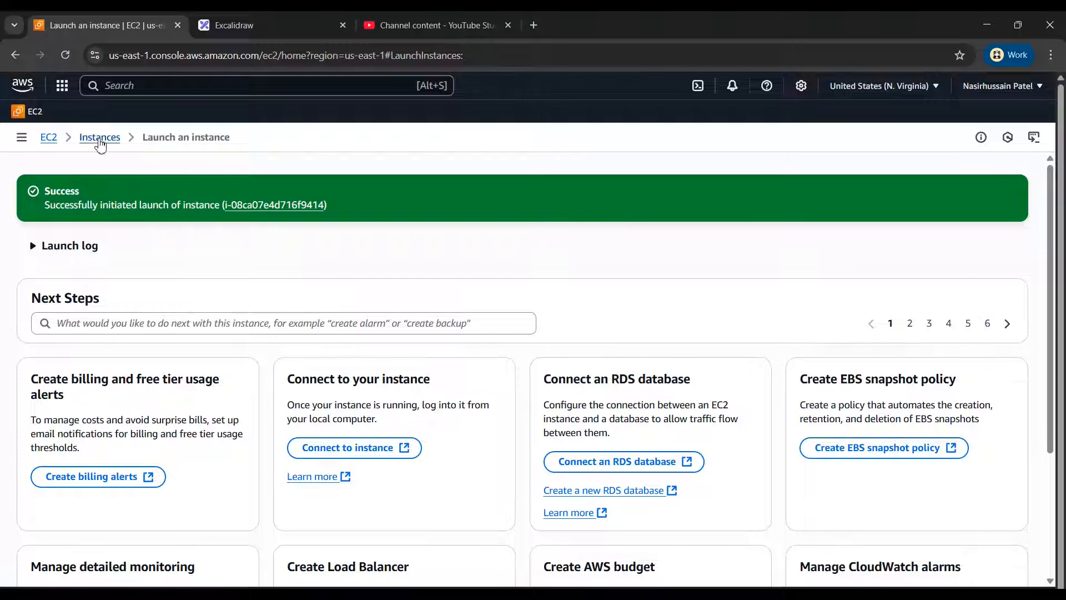
Step: Return to the Instances list, filter it to Running instances, and select Ubuntu-Server
left_click(100, 138)
left_click(636, 168)
left_click(674, 194)
left_click(681, 243)
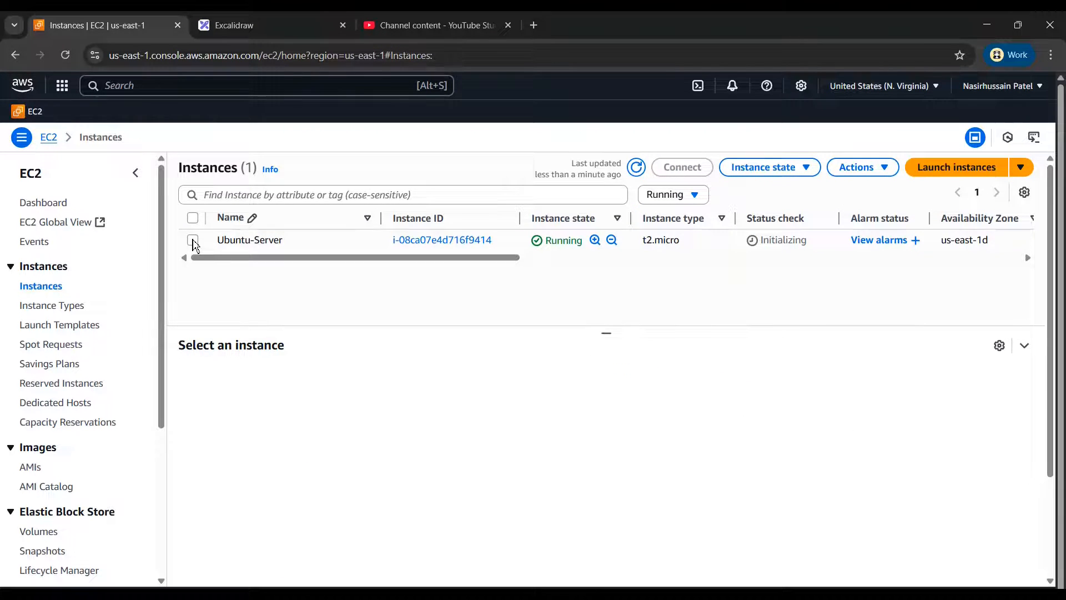
left_click(193, 240)
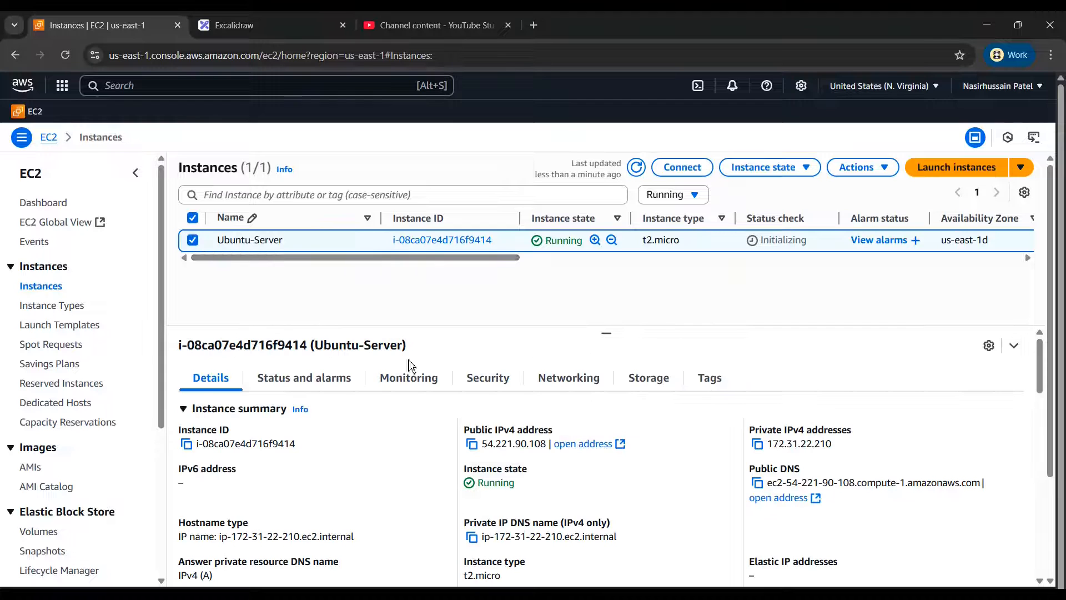
Step: Open the SSH client connection details for Ubuntu-Server and highlight the username in the example ssh command
left_click(676, 174)
left_click(298, 228)
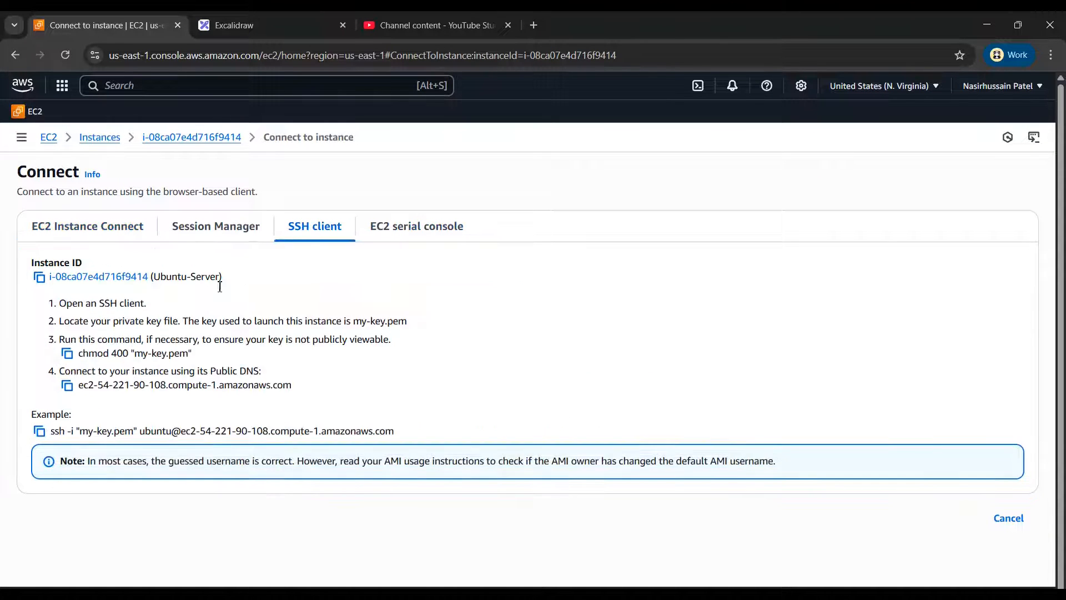
scroll(88, 441, "up", 5)
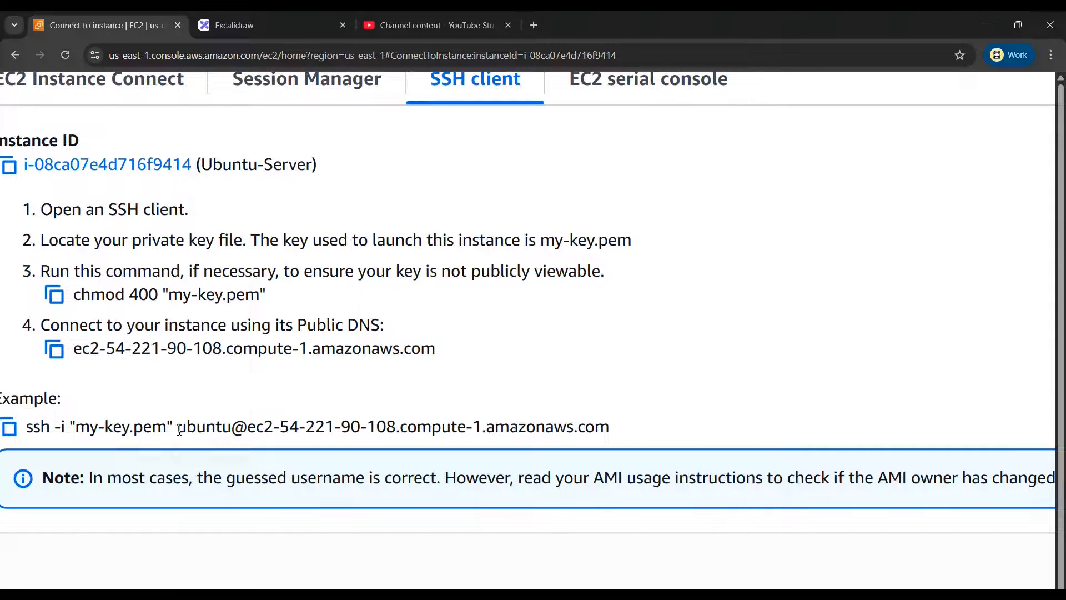
left_click_drag(179, 429, 238, 430)
scroll(250, 429, "down", 5)
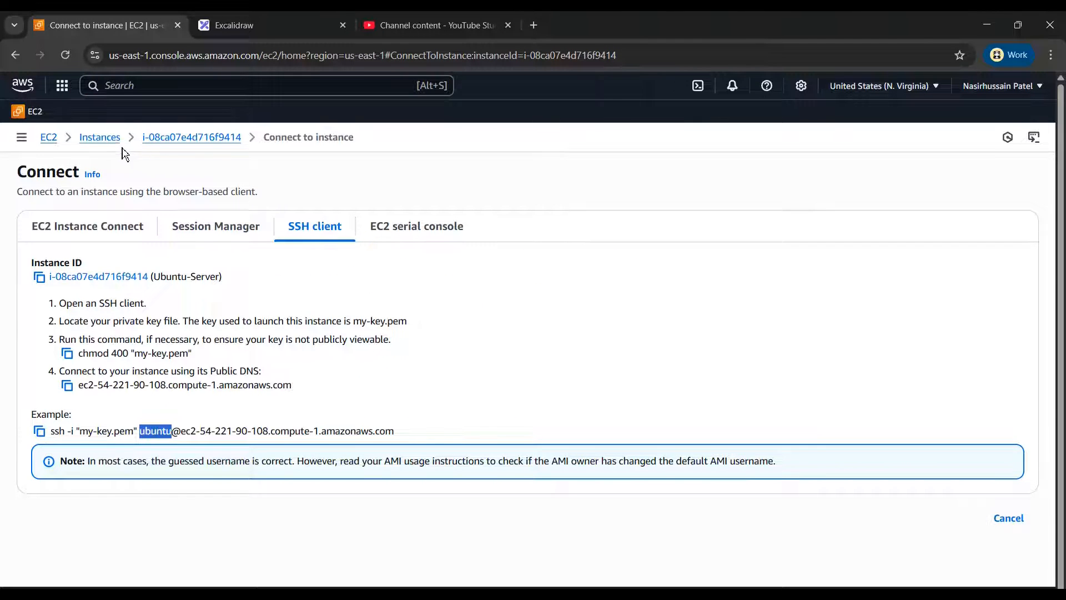
Step: Go back to the Instances list and examine the public IPv4 address of Ubuntu-Server
left_click(105, 139)
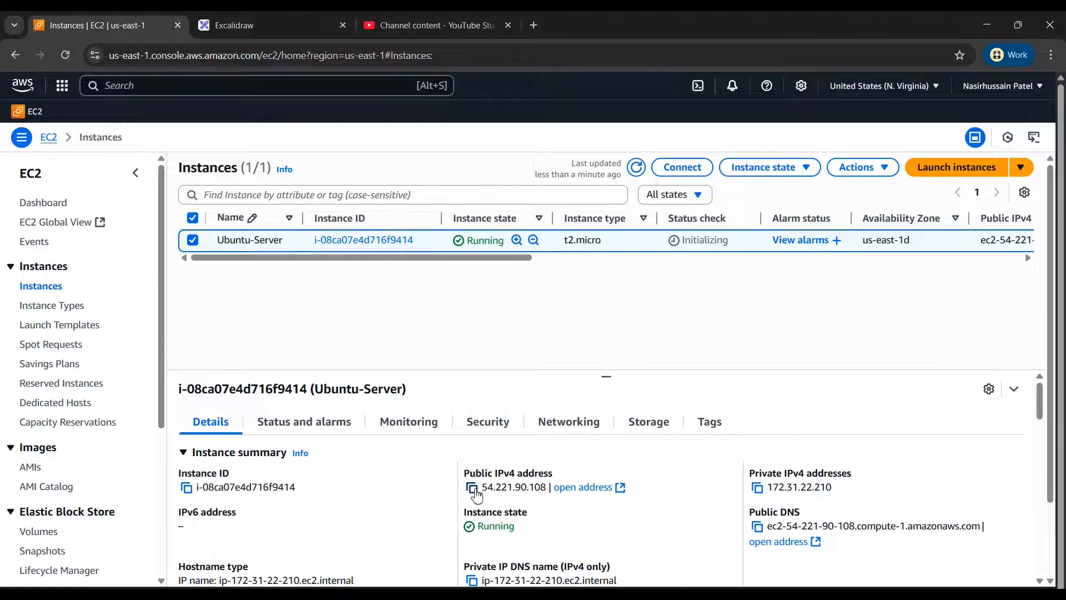
scroll(477, 494, "up", 5)
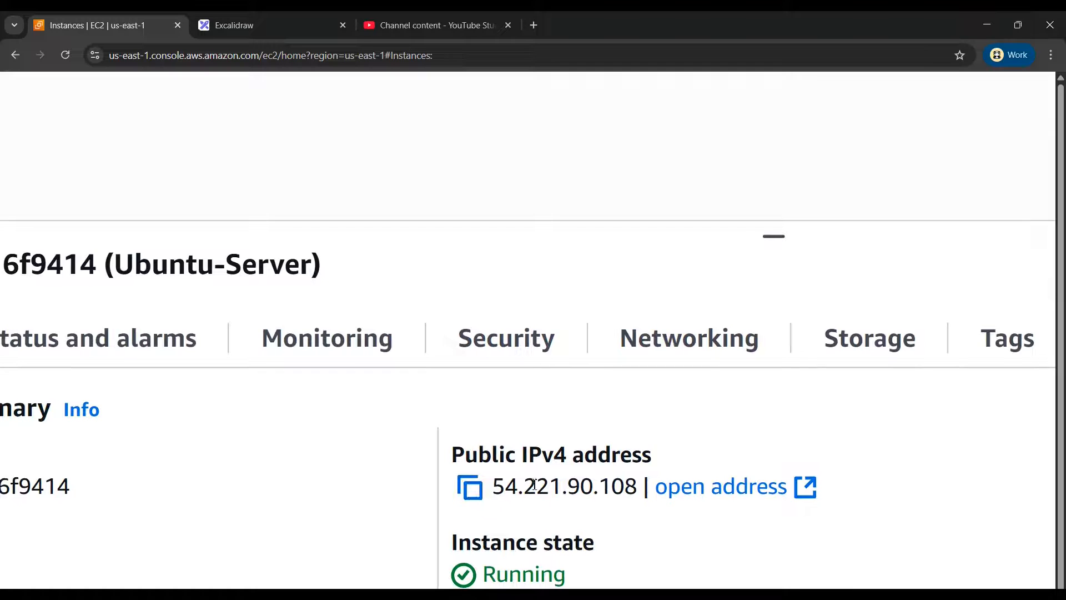
scroll(533, 484, "right", 2)
scroll(533, 485, "down", 5)
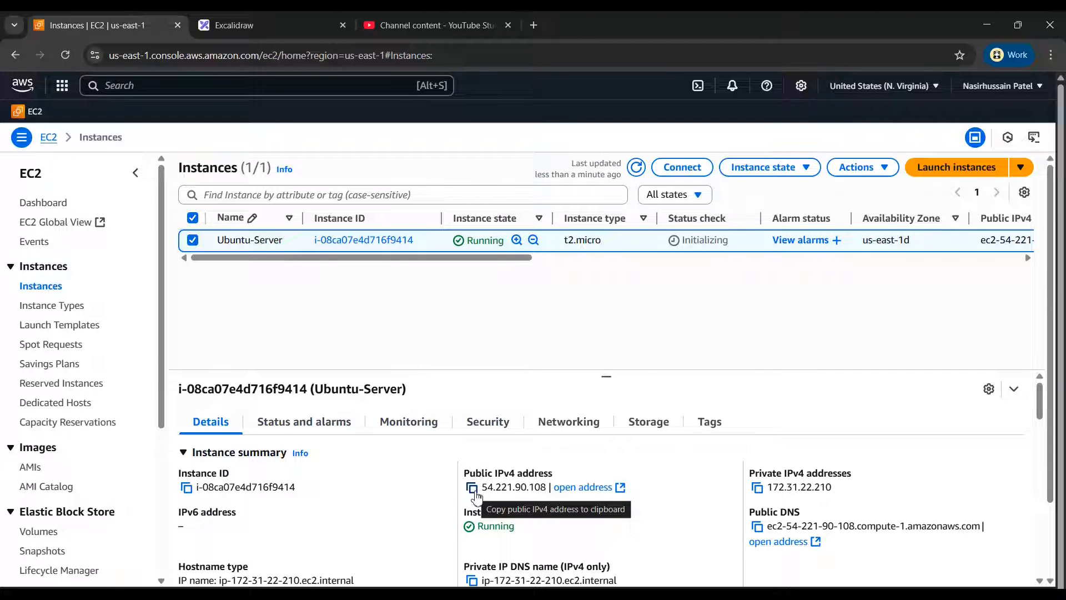
Step: Connect to Ubuntu-Server through EC2 Instance Connect using its public IP, and close the Excalidraw and YouTube Studio pages
left_click(688, 167)
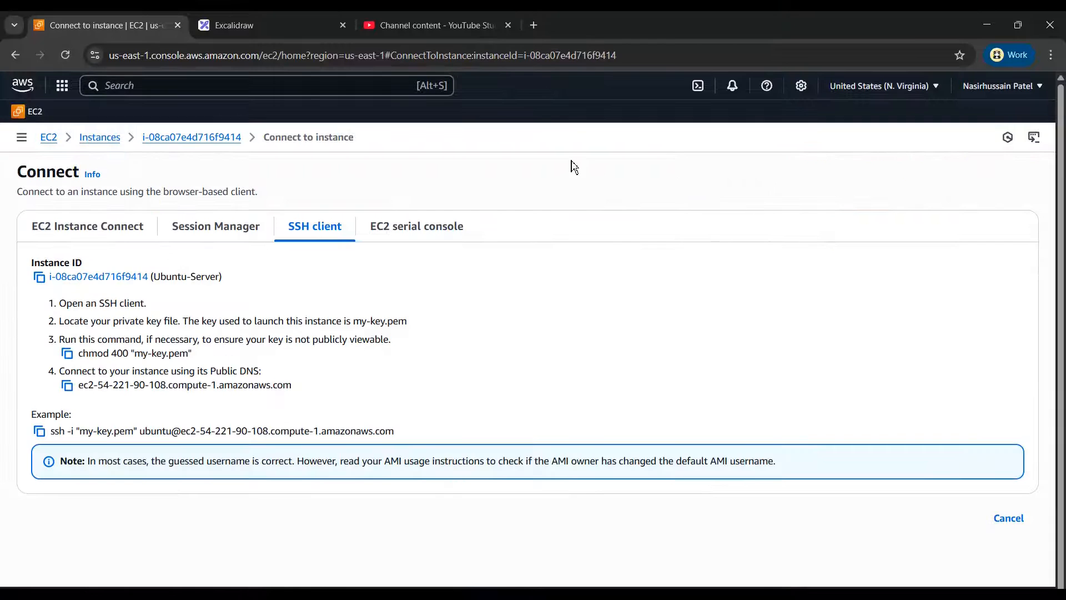
left_click(97, 224)
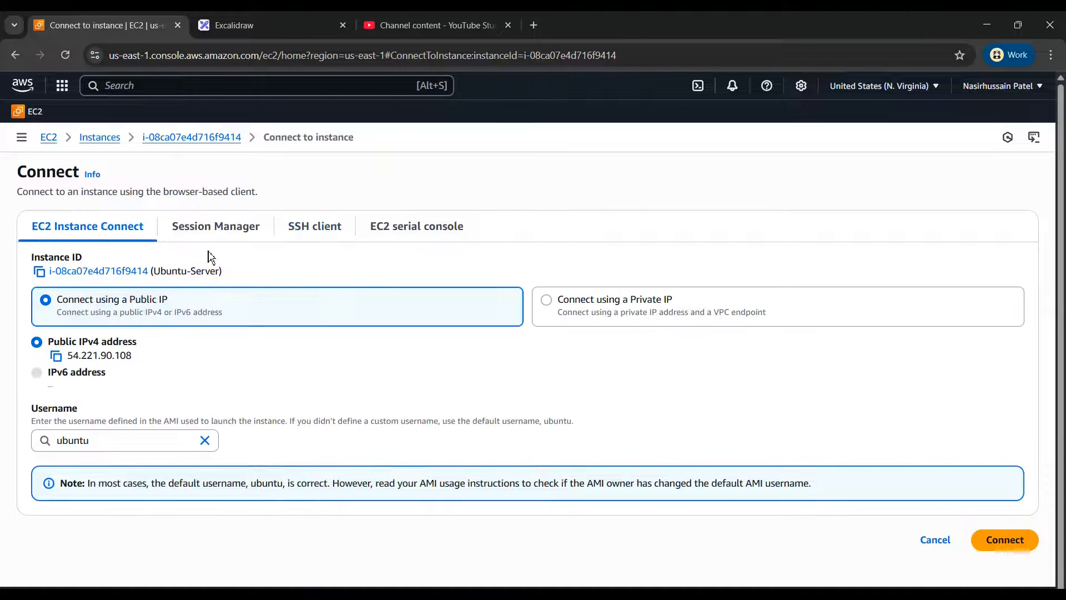
left_click(982, 546)
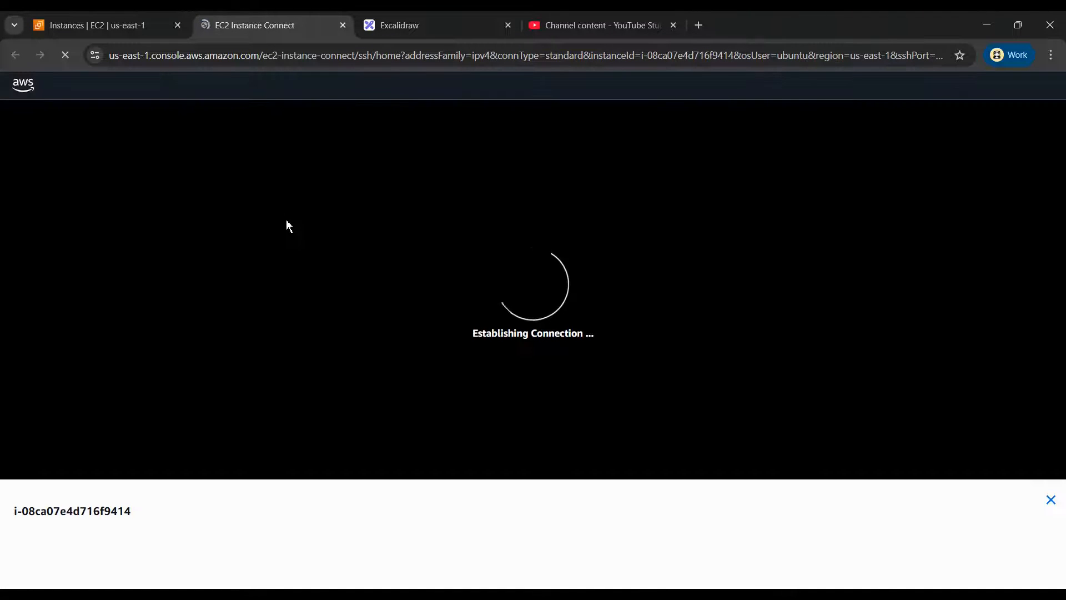
left_click(508, 25)
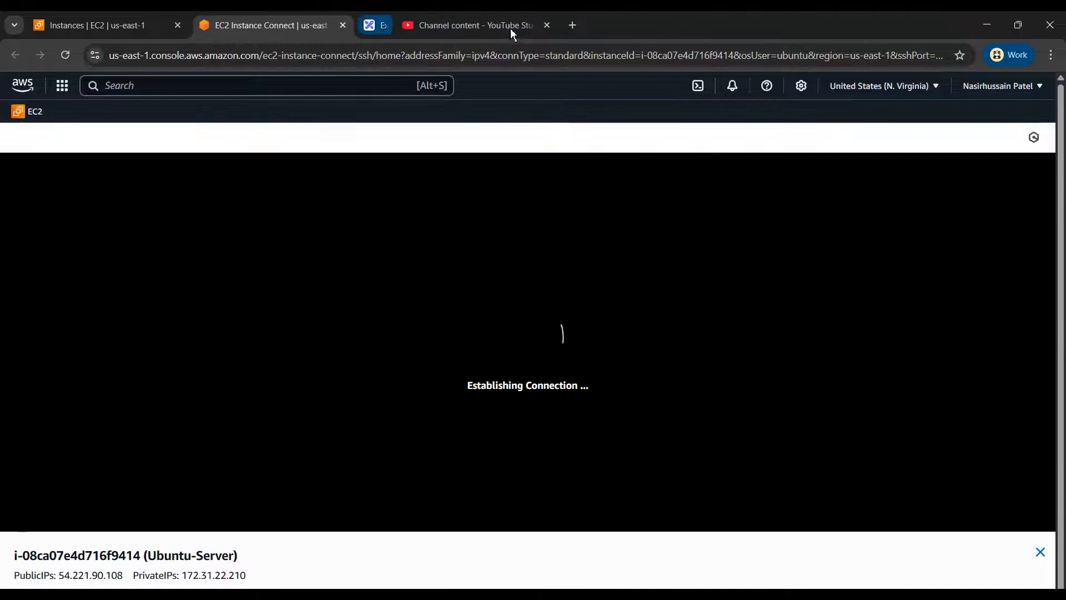
left_click(508, 26)
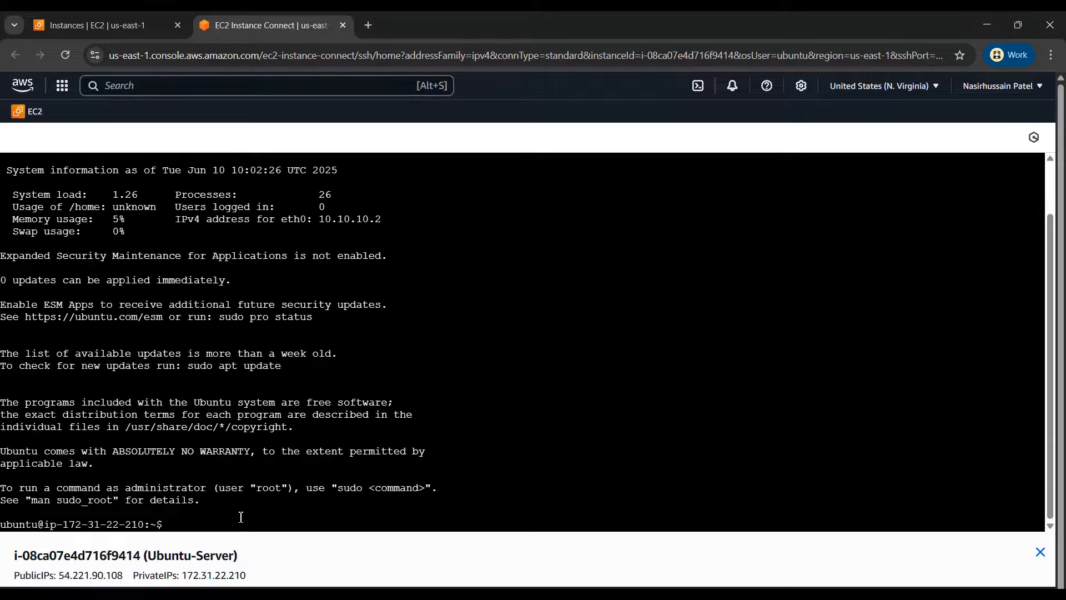
Step: Clear the terminal and create file1 by running echo "This is a file1 from Linux Server" > file1
type("clear")
key("Return")
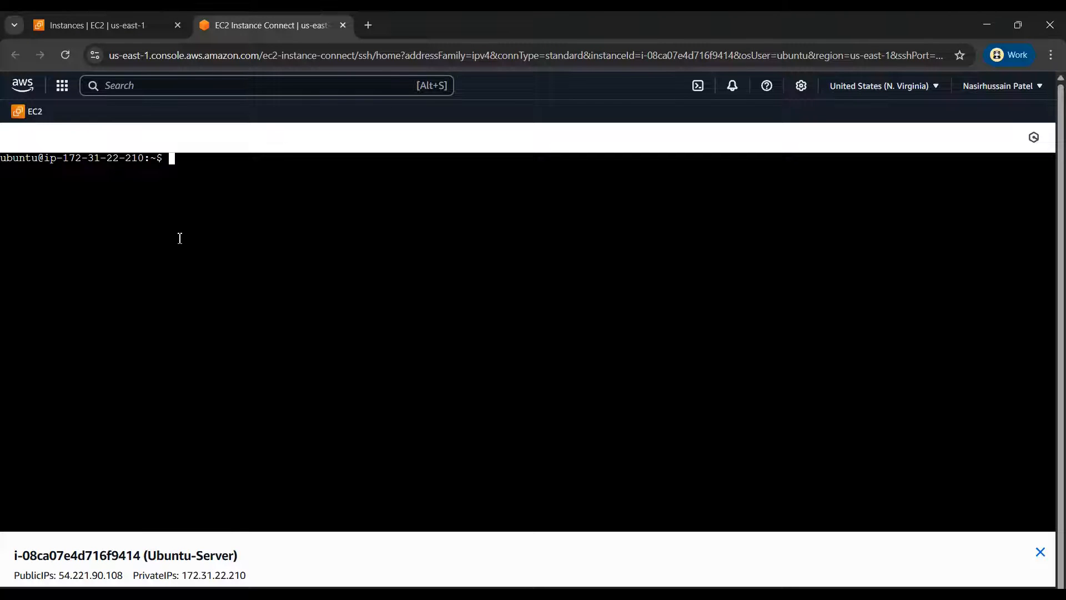
type("echo \"This is a file from")
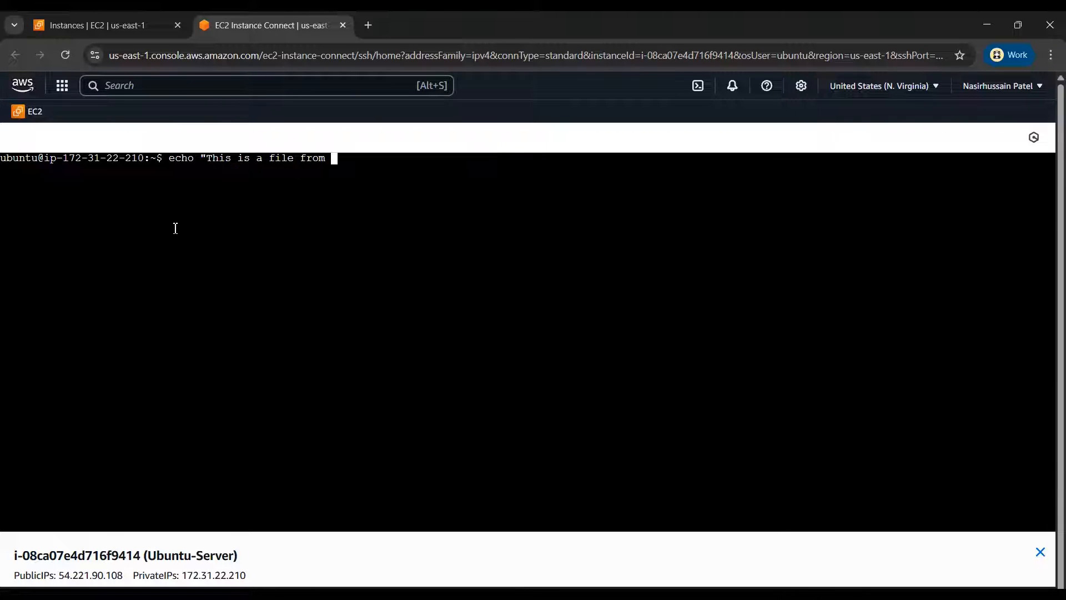
type(" Linus Server")
key("BackSpace")
key("BackSpace")
key("BackSpace")
key("BackSpace")
type("erver")
key("Left")
key("Left")
key("Left")
key("Left")
key("Left")
key("Left")
key("Left")
key("Left")
type("1")
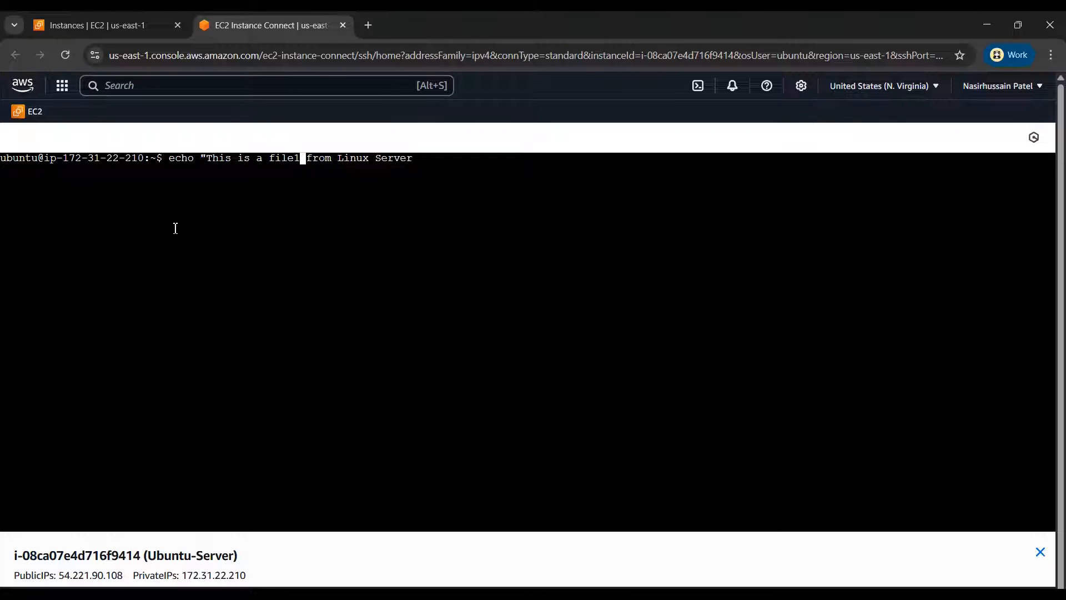
key("Right")
key("Right")
key("Right")
key("Right")
key("Right")
key("Right")
key("Right")
key("Right")
key("Right")
key("Right")
key("Right")
key("Right")
key("Right")
key("Right")
key("Right")
key("Right")
key("Right")
type("> file1")
key("Return")
Step: Reuse the previous echo command to create file2 with the text "This is a file2 from Linux Server"
key("Up")
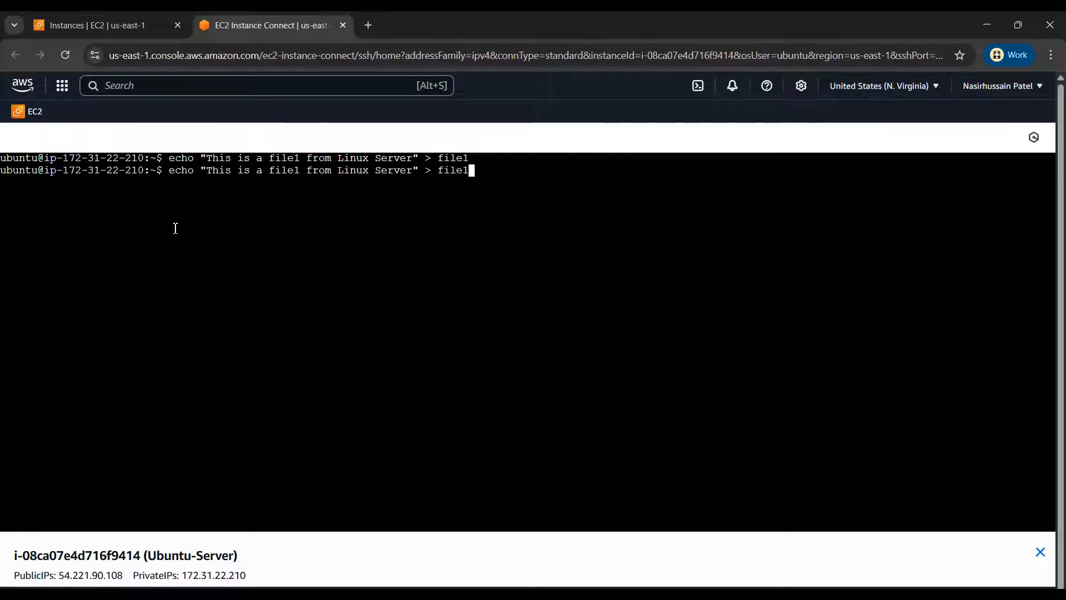
key("Left")
key("Left")
key("Left")
key("Left")
key("Left")
key("Left")
key("Left")
key("Left")
key("Left")
key("Left")
key("Left")
key("Left")
key("Left")
key("Left")
key("Left")
key("Left")
key("Left")
key("Left")
key("Left")
key("Left")
key("Right")
key("Right")
key("Right")
key("Right")
key("Right")
key("Right")
key("Right")
key("Right")
key("Right")
key("Right")
key("Right")
key("Right")
key("Right")
key("Right")
key("Right")
key("Right")
key("Right")
key("Right")
key("Right")
key("BackSpace")
type("2")
key("Return")
Step: List the home directory contents with ls and highlight the listed file names
type("ls")
key("Return")
scroll(64, 203, "up", 5)
scroll(65, 203, "left", 1)
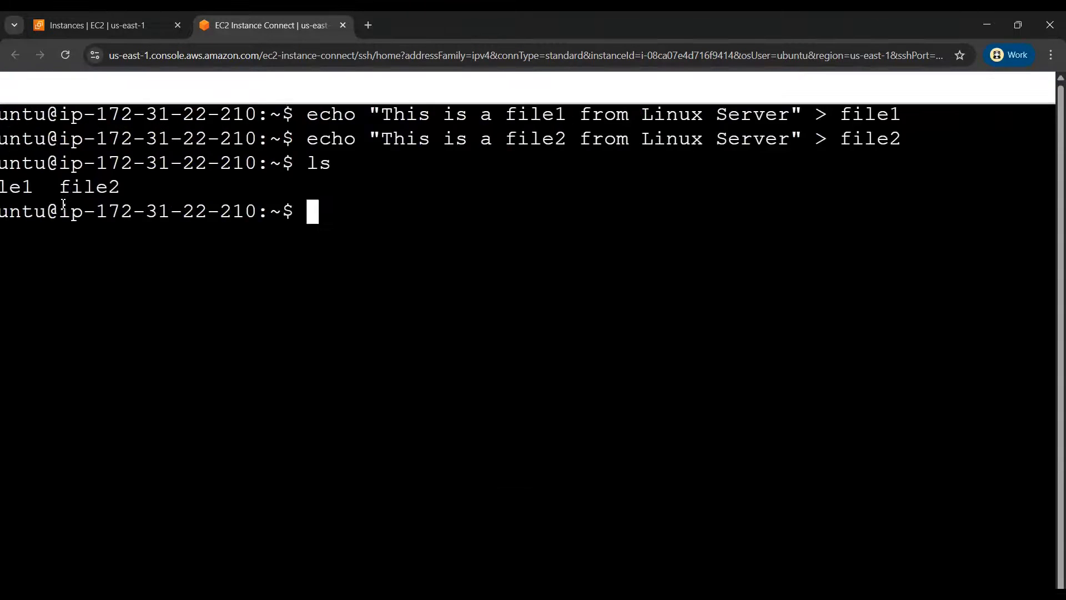
scroll(198, 215, "down", 3)
scroll(198, 215, "up", 4)
scroll(198, 215, "left", 4)
scroll(109, 181, "up", 1)
scroll(109, 181, "up", 2)
left_click_drag(1, 256, 173, 254)
scroll(292, 365, "down", 5)
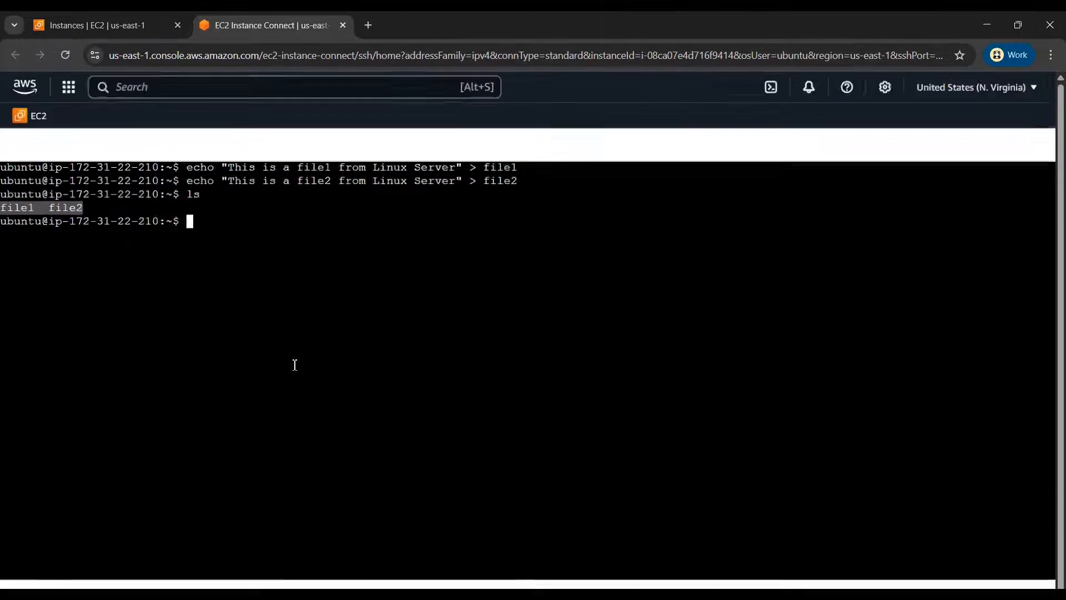
scroll(295, 365, "down", 1)
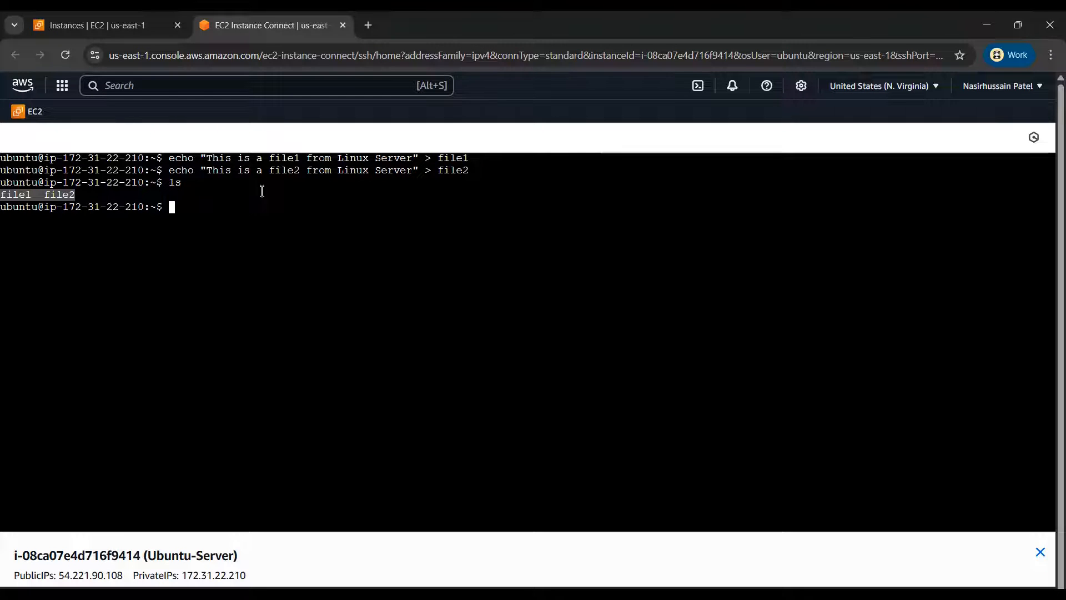
Step: Search for excalidraw in a new browser page and open the Excalidraw whiteboard
left_click(369, 27)
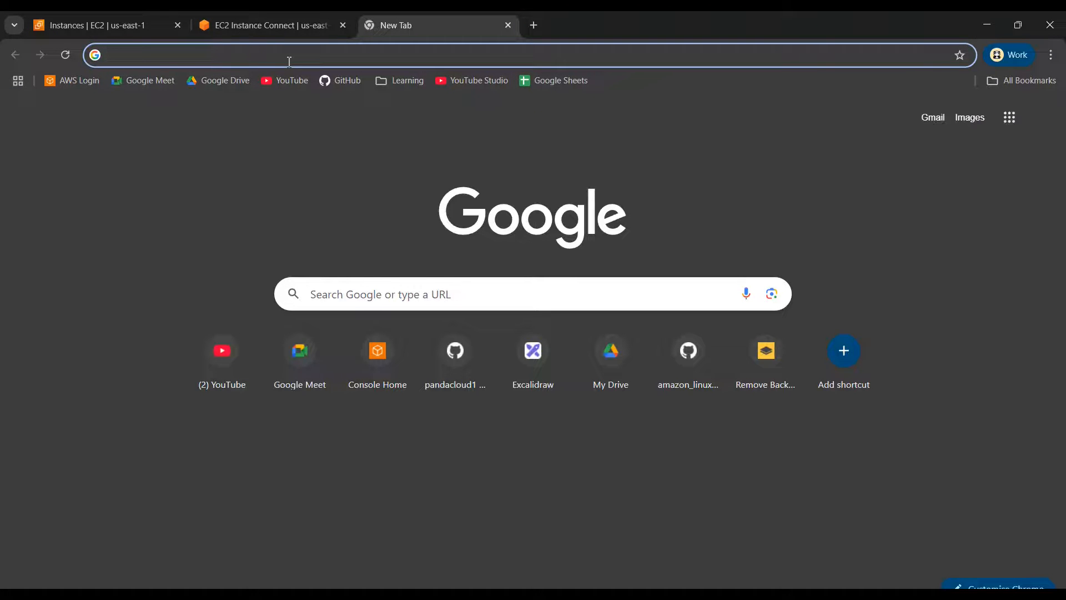
left_click(241, 39)
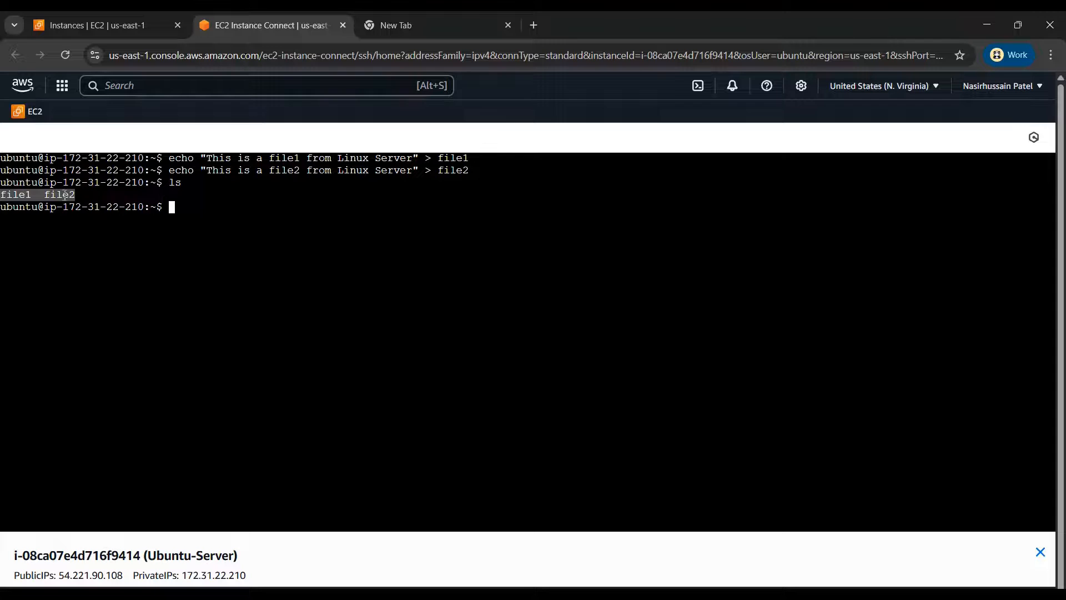
left_click(383, 25)
type("exca")
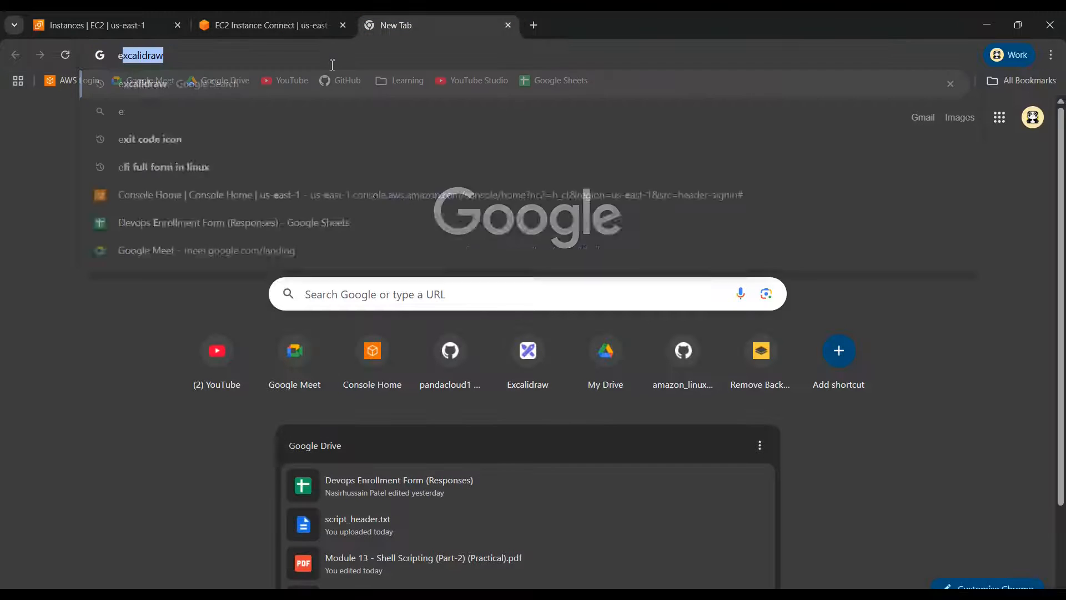
type("lidraw")
key("Return")
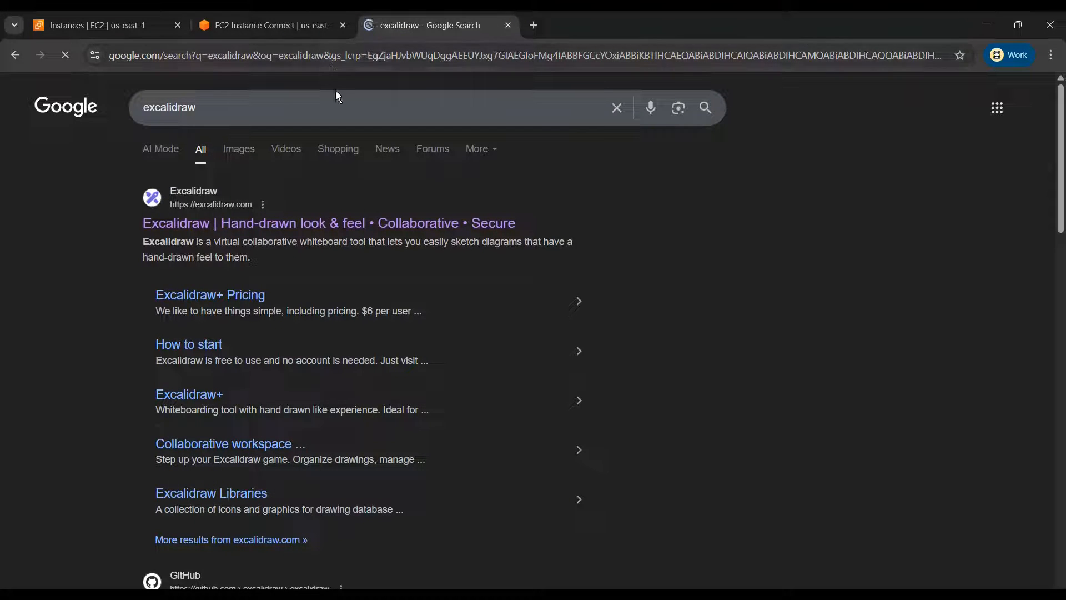
left_click(203, 225)
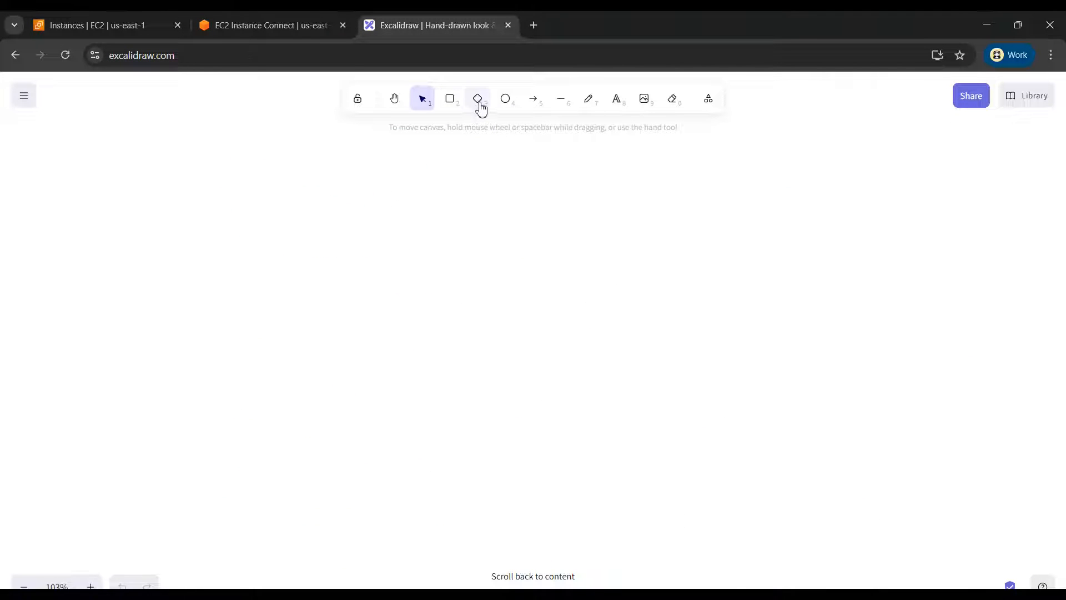
Step: Draw a green rounded rectangle on the canvas and place an enlarged WinSCP text label centred above it
left_click(450, 99)
left_click_drag(547, 258, 649, 308)
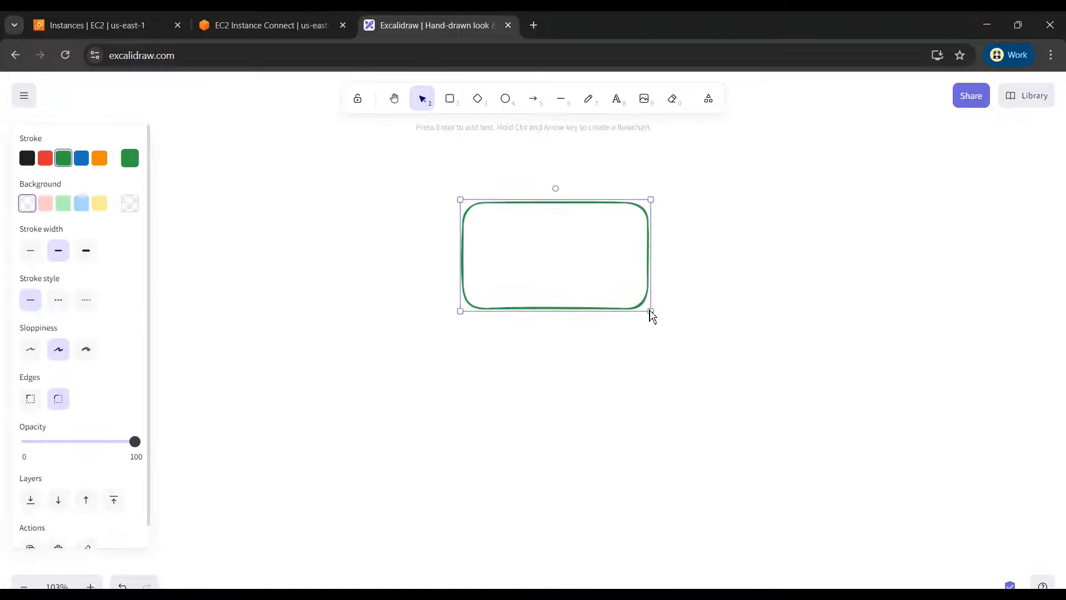
left_click(618, 100)
left_click(491, 327)
type("w")
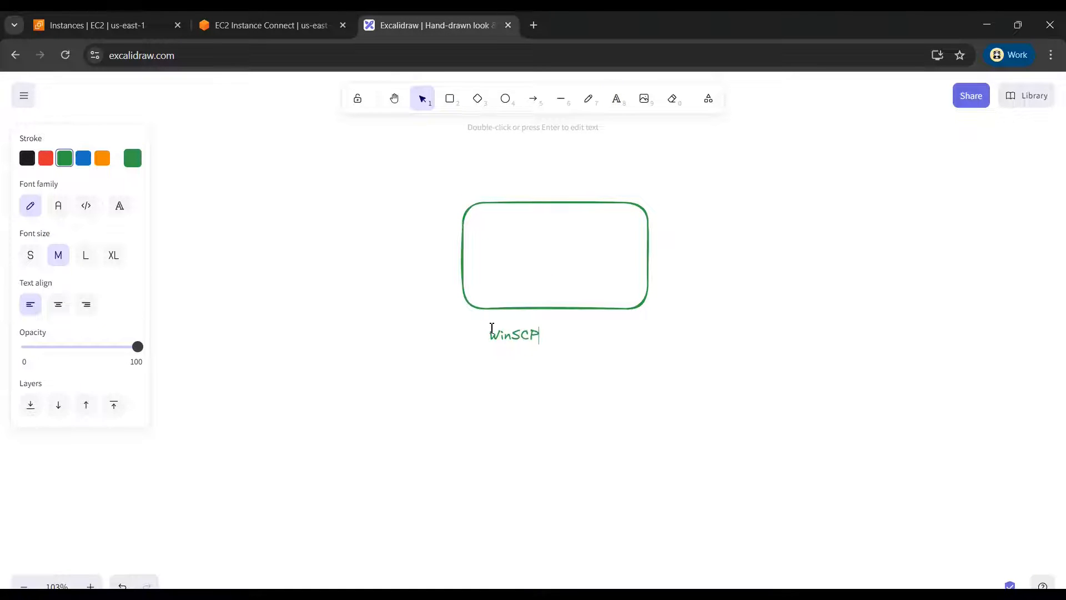
key("Escape")
left_click_drag(542, 348, 566, 187)
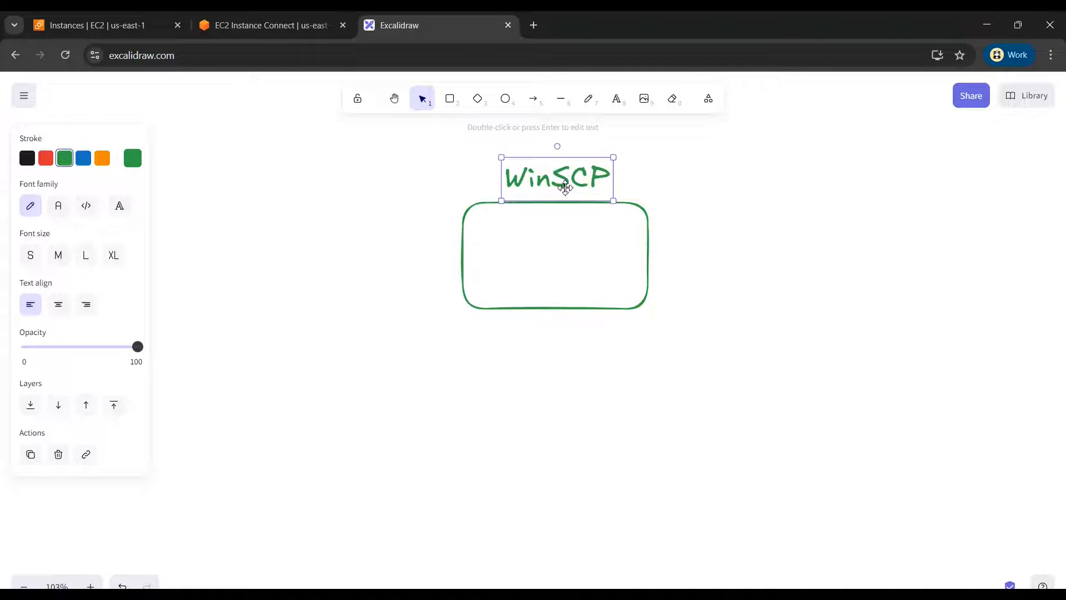
Step: Duplicate the WinSCP label below the rectangle, change its text to key.ppk, and shrink it to fit closely underneath
key("ctrl+v")
left_click_drag(535, 381, 563, 351)
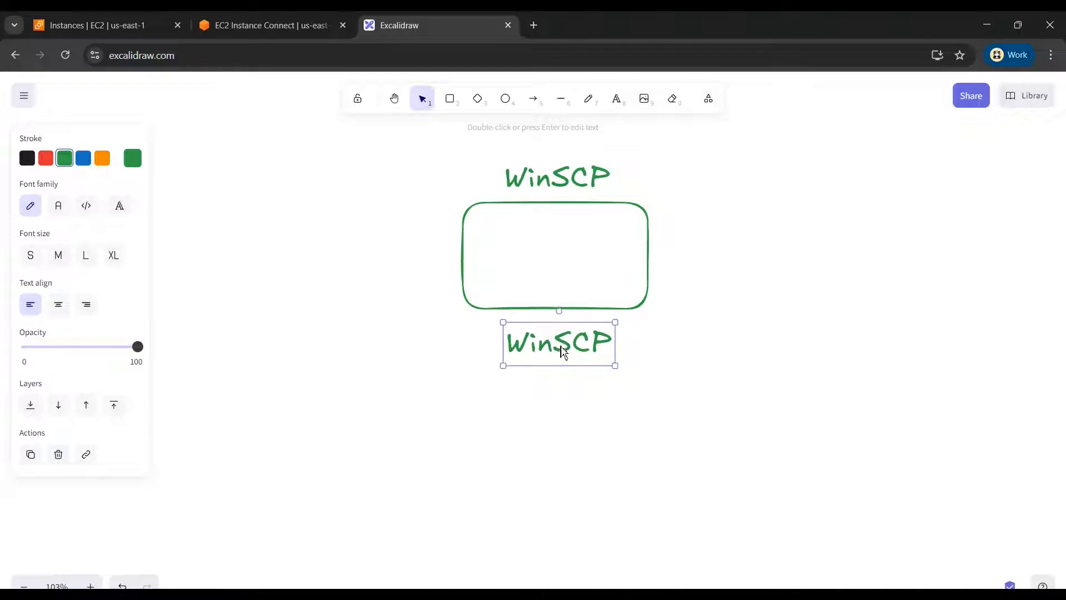
double_click(561, 349)
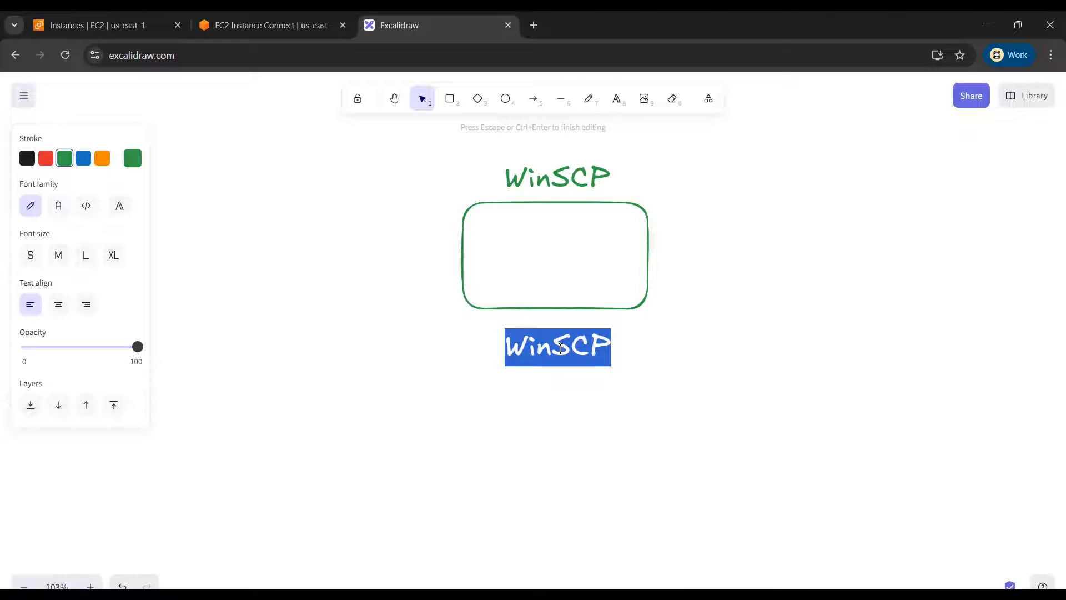
type("key.ppk")
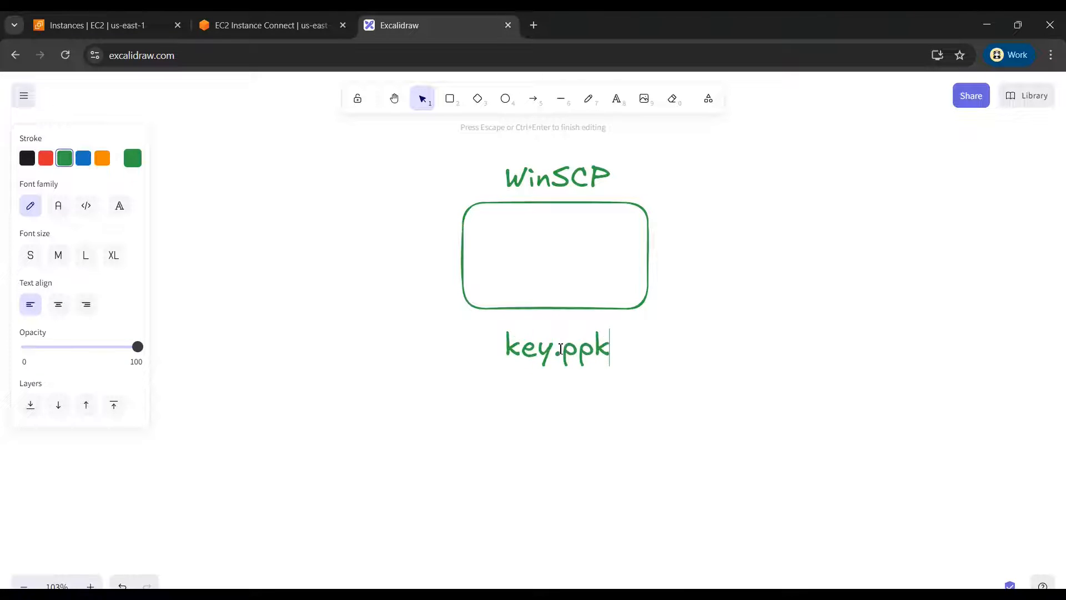
key("Escape")
left_click_drag(562, 354, 562, 345)
left_click_drag(502, 315, 559, 335)
left_click(513, 368)
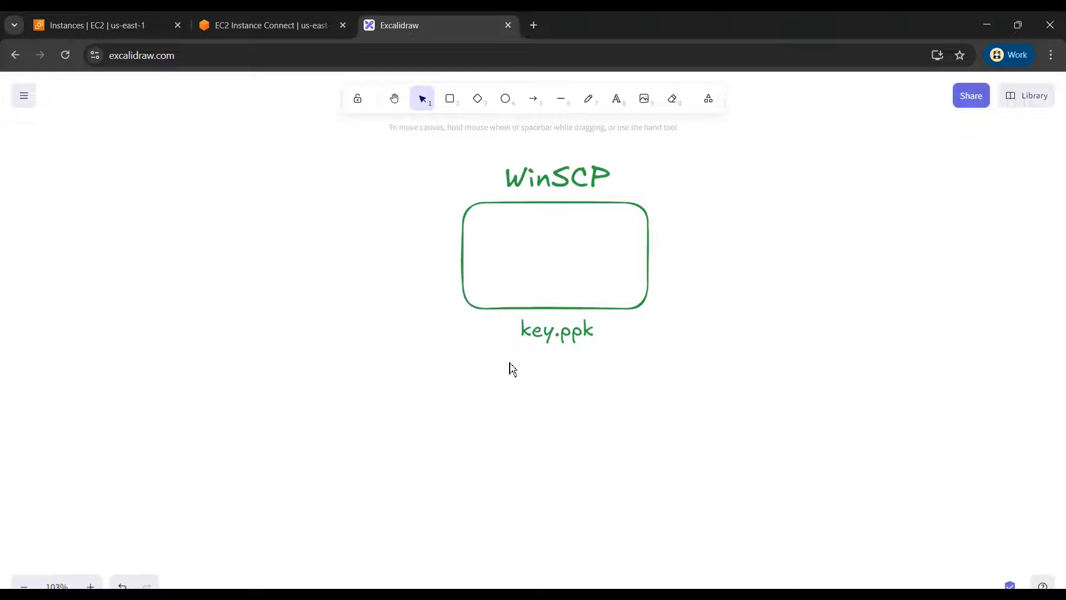
Step: Draw a smaller green rounded rectangle on the canvas to the left of the WinSCP box as a laptop screen
scroll(411, 295, "left", 1)
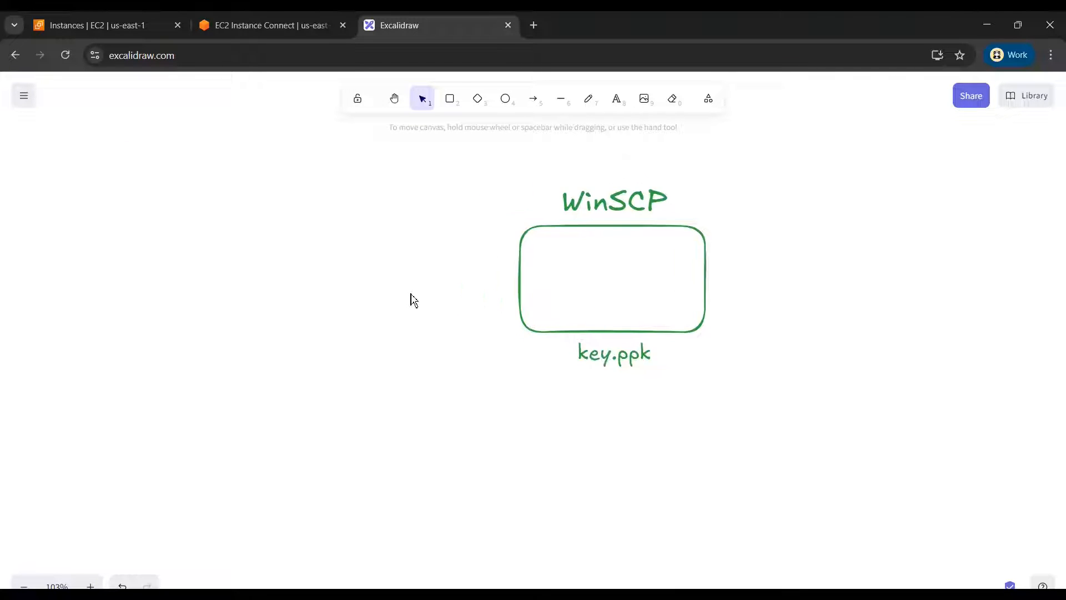
scroll(414, 300, "left", 1)
left_click(444, 108)
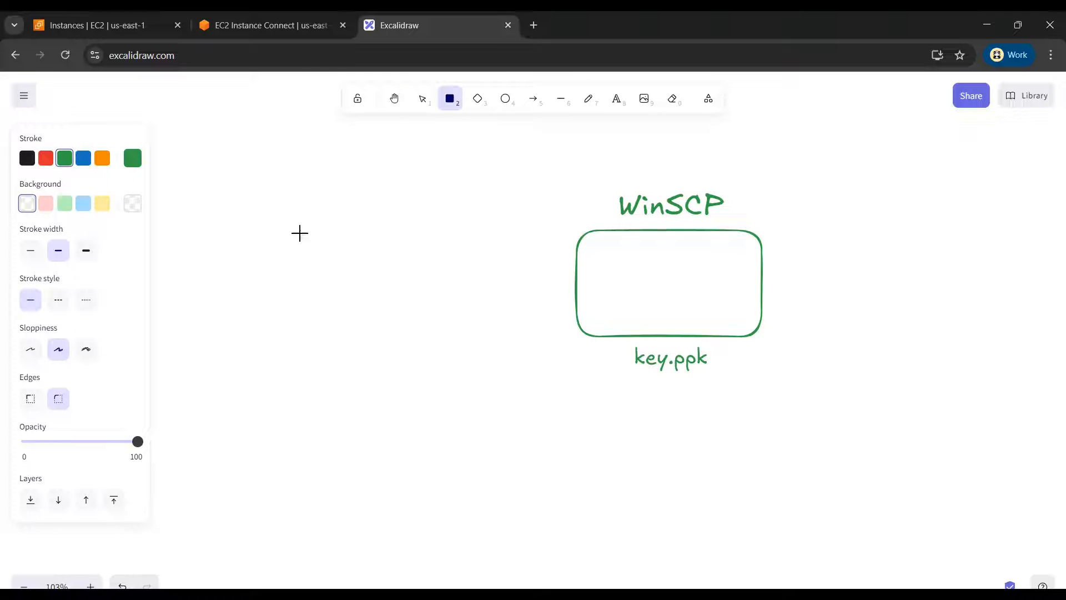
left_click_drag(284, 216, 439, 304)
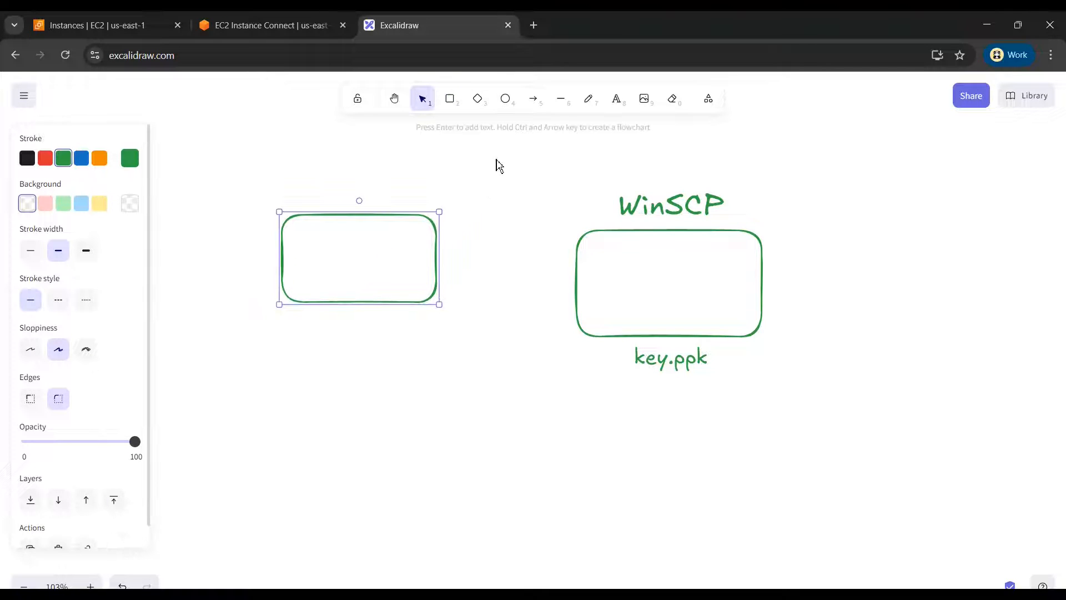
Step: Draw two slanted lines and a horizontal base line under the smaller rectangle to form a laptop, and shift the whole laptop slightly down and left
left_click(570, 111)
left_click_drag(434, 300, 464, 337)
left_click(562, 100)
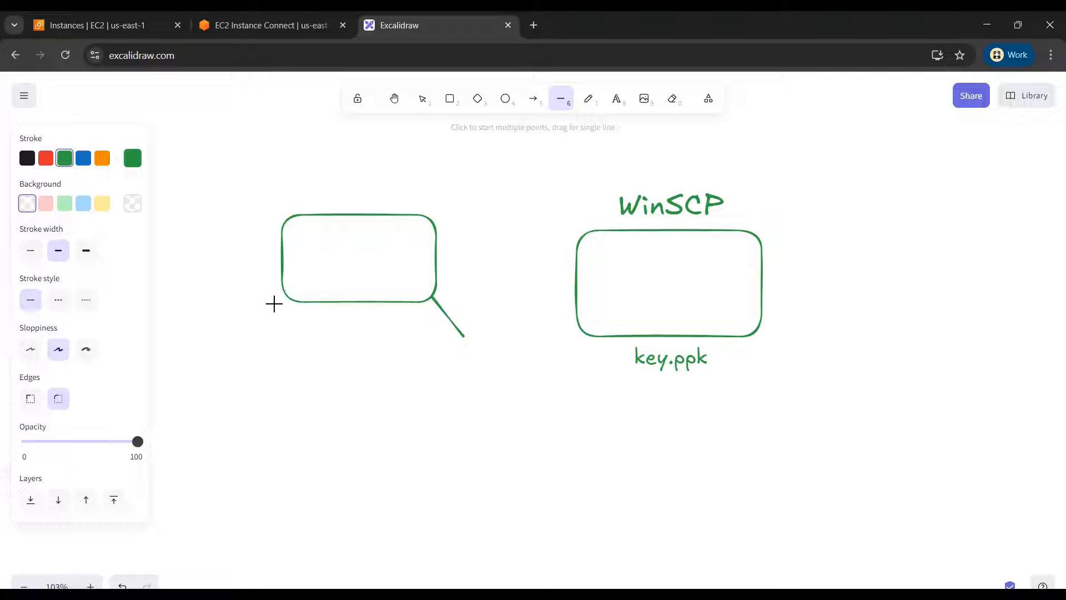
left_click_drag(288, 299, 259, 332)
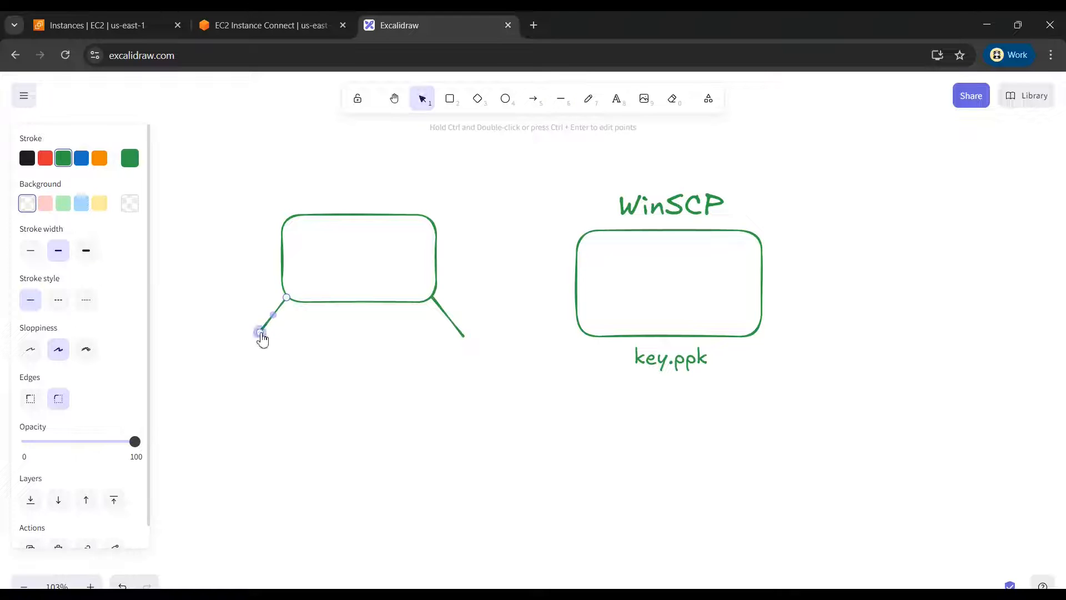
left_click(567, 104)
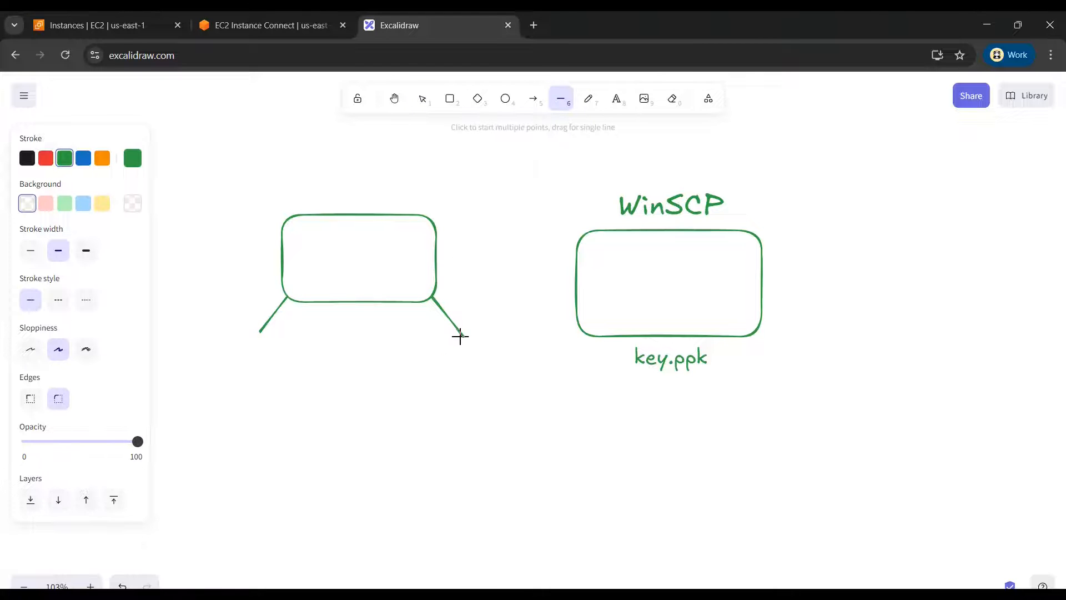
left_click_drag(463, 337, 258, 334)
mouse_move(219, 203)
left_mouse_down()
mouse_move(468, 326)
mouse_move(510, 360)
left_mouse_up()
left_click_drag(352, 268, 325, 292)
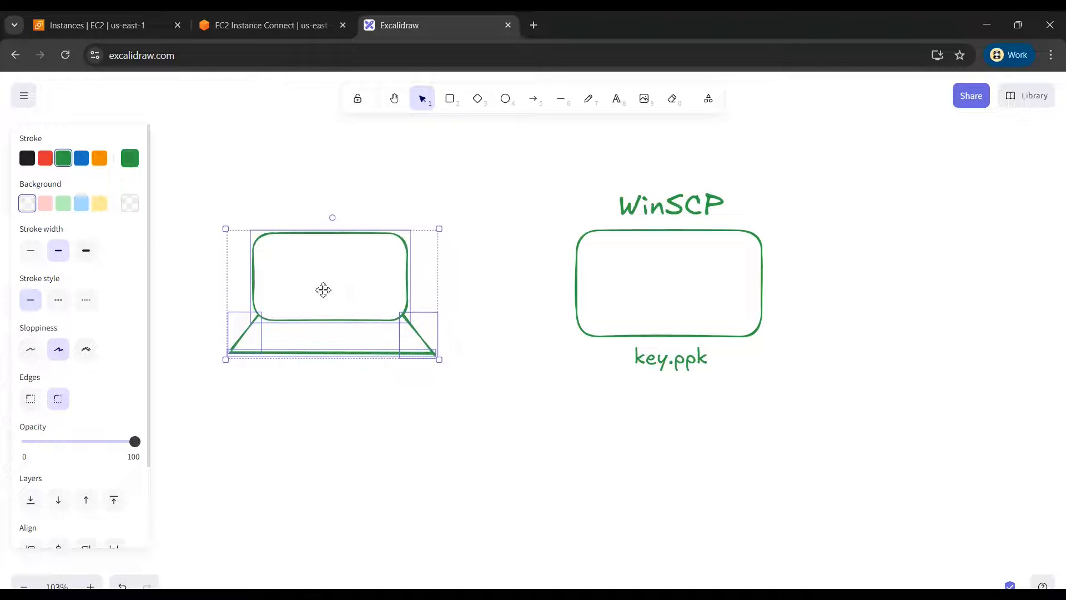
Step: Draw two horizontal arrows pointing in opposite directions between the laptop and the WinSCP box
left_click(532, 100)
mouse_move(487, 271)
left_mouse_down()
mouse_move(541, 272)
mouse_move(478, 302)
left_mouse_up()
left_click(534, 104)
Step: Duplicate the key.ppk label below the original and change the copy's text to "mykey.pem --> mykey.ppk"
left_click(670, 217)
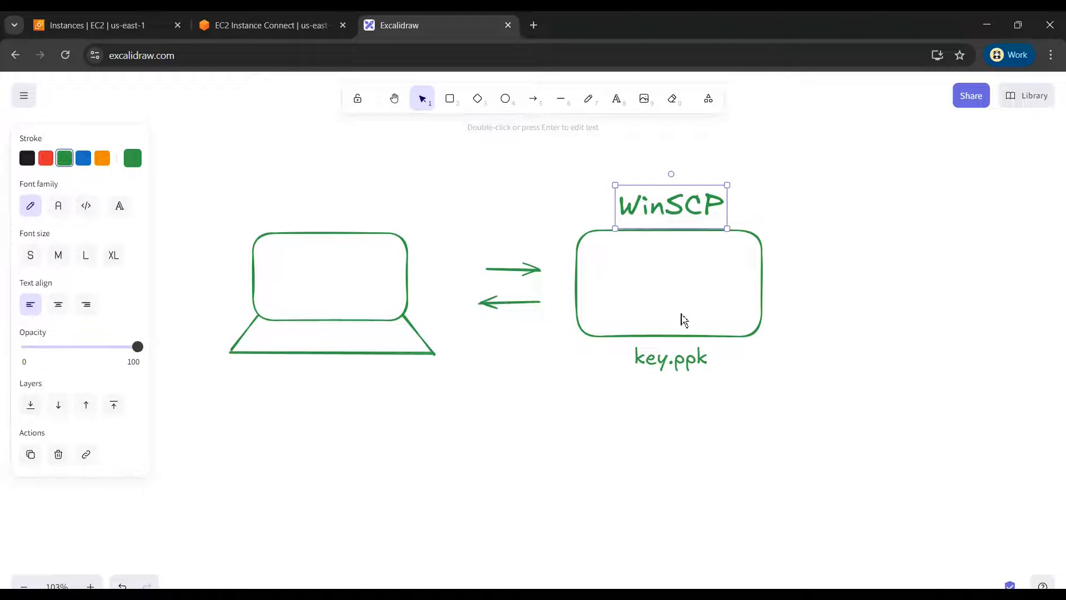
left_click(675, 365)
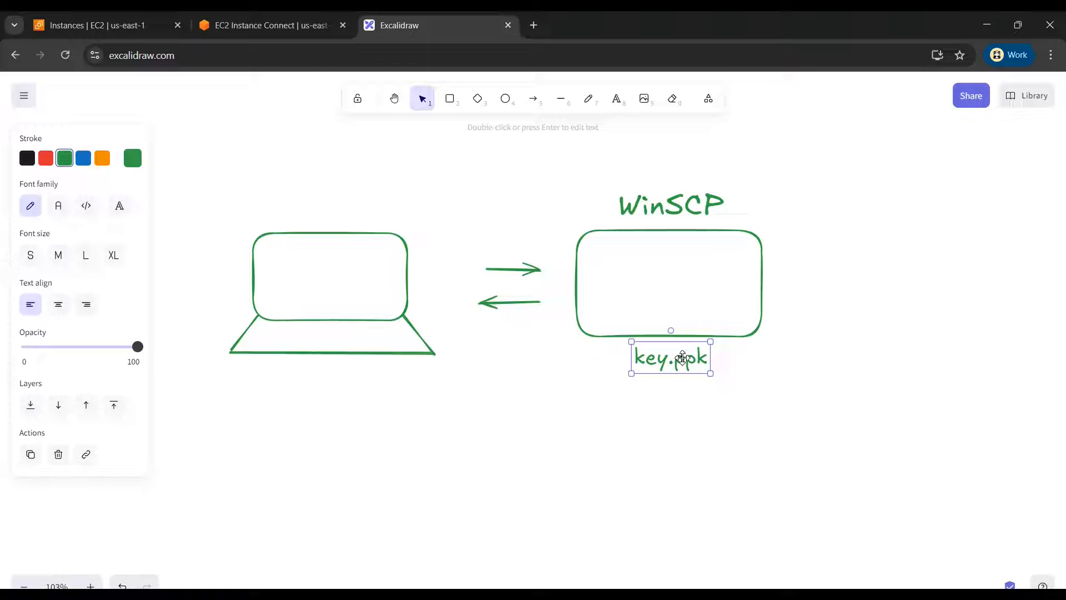
left_click_drag(682, 357, 603, 432, "alt")
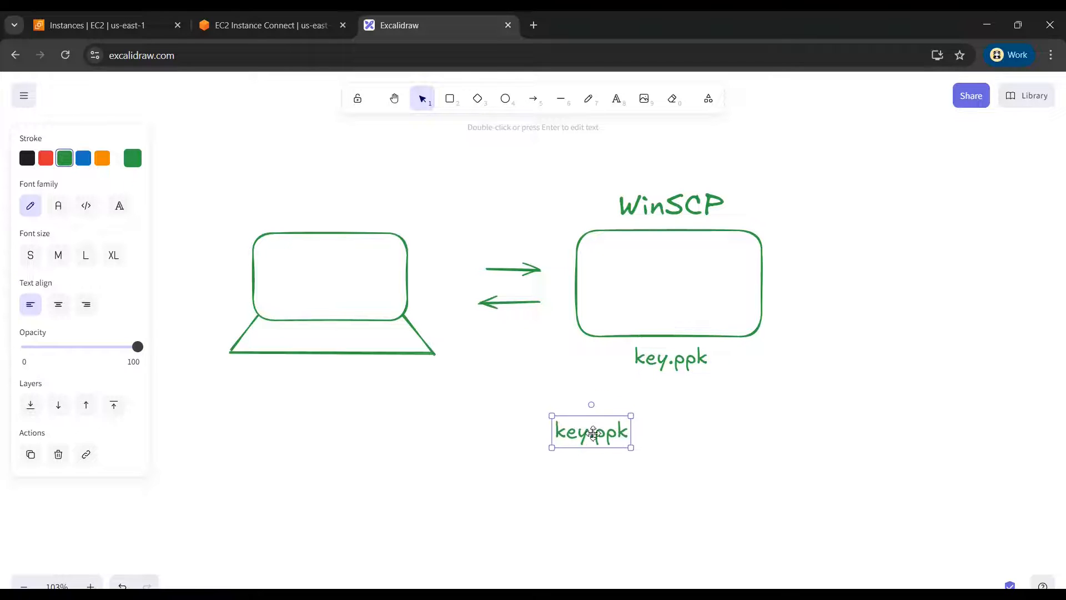
double_click(585, 433)
left_click(586, 433)
key("BackSpace")
key("BackSpace")
key("BackSpace")
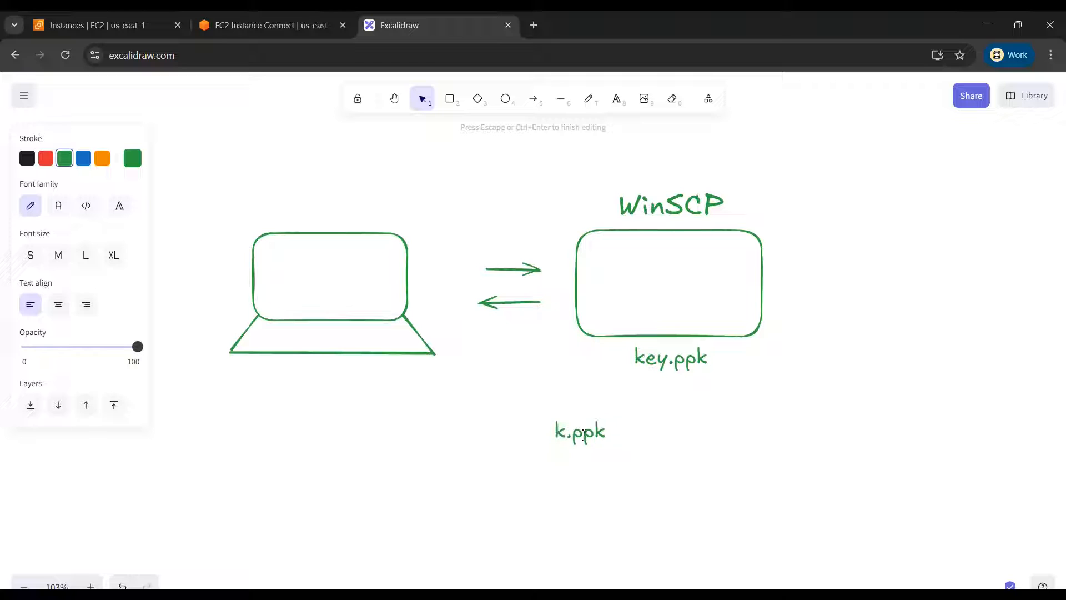
type("mykey.pem")
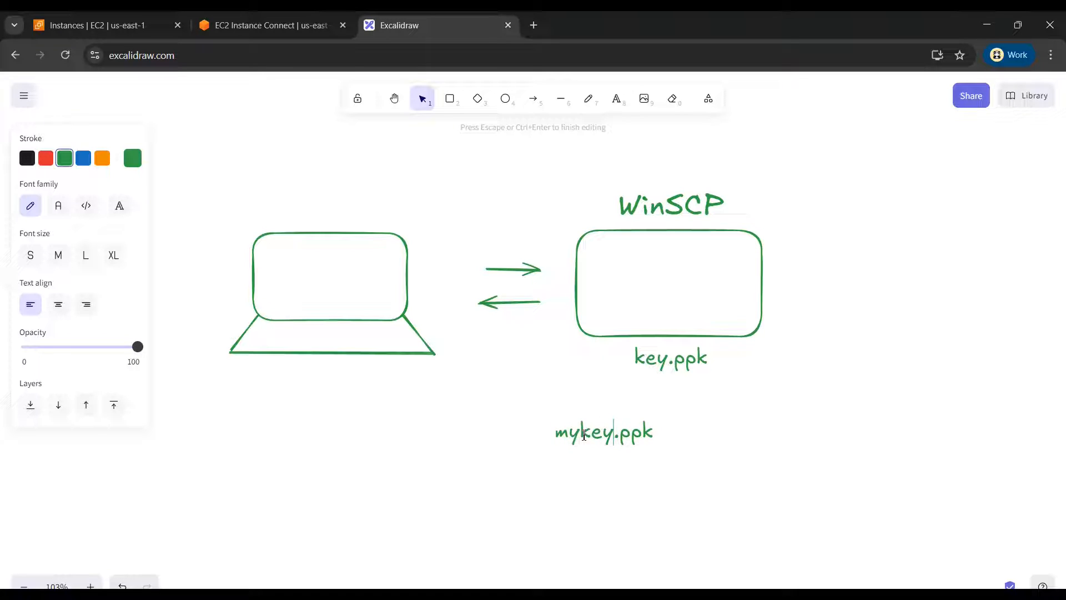
type("  --> ")
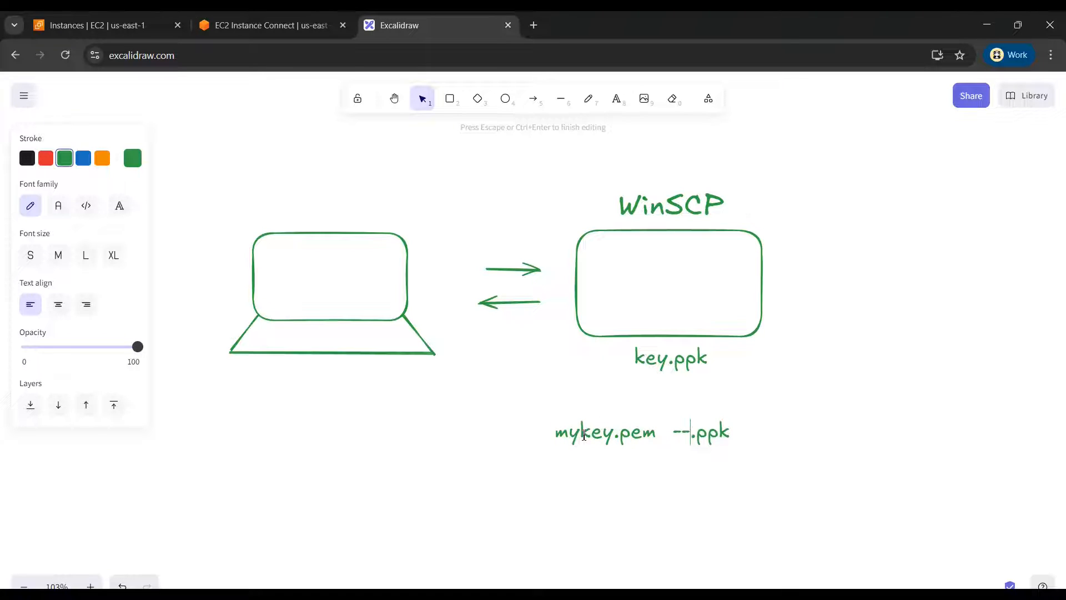
type("my")
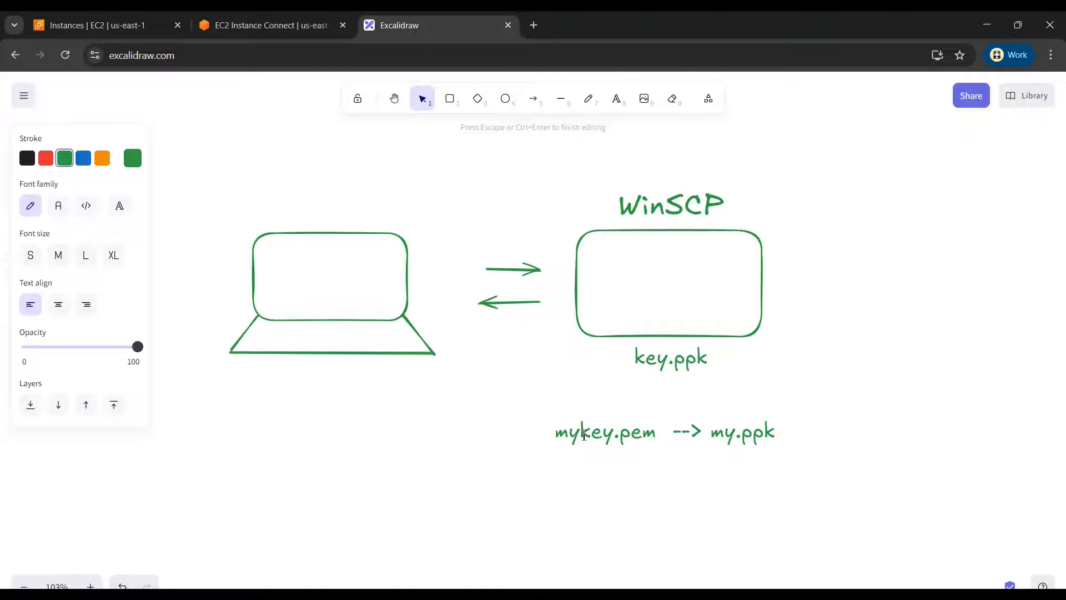
type("key")
key("Escape")
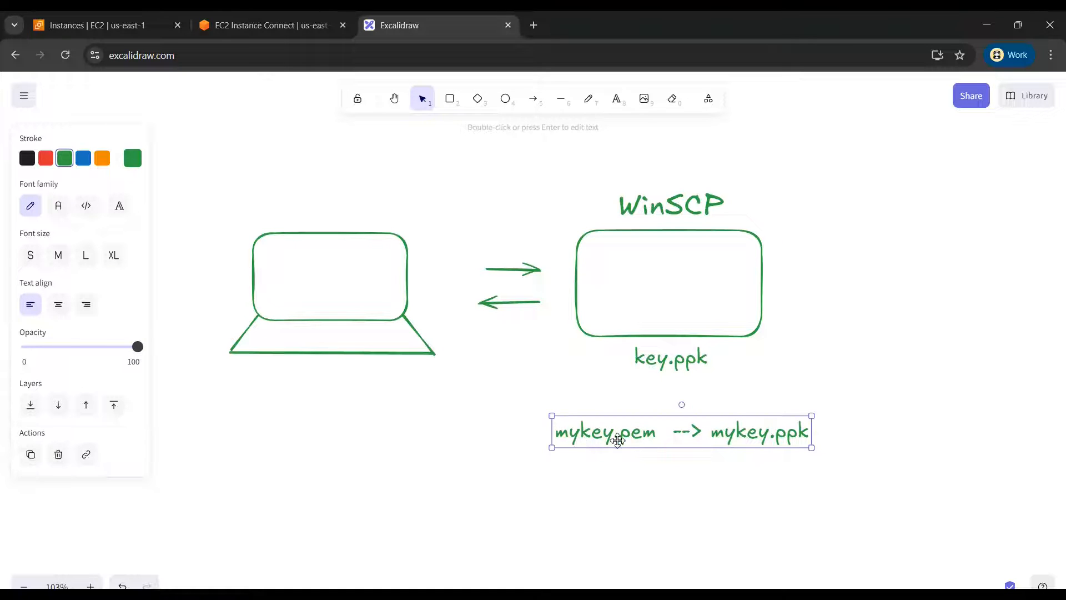
type("mykey.pem  --> mykey.ppk")
Step: Add a new text label reading "Putty tool" beneath the mykey.pem --> mykey.ppk line
left_click_drag(643, 471, 688, 471)
double_click(689, 472)
type("Pu")
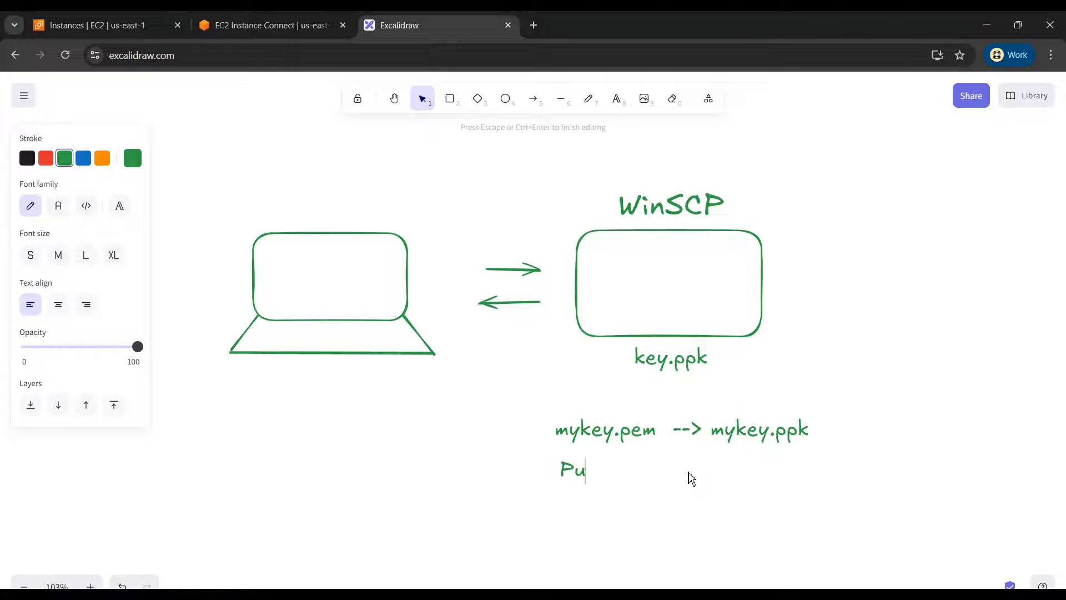
type("tty tool")
key("Escape")
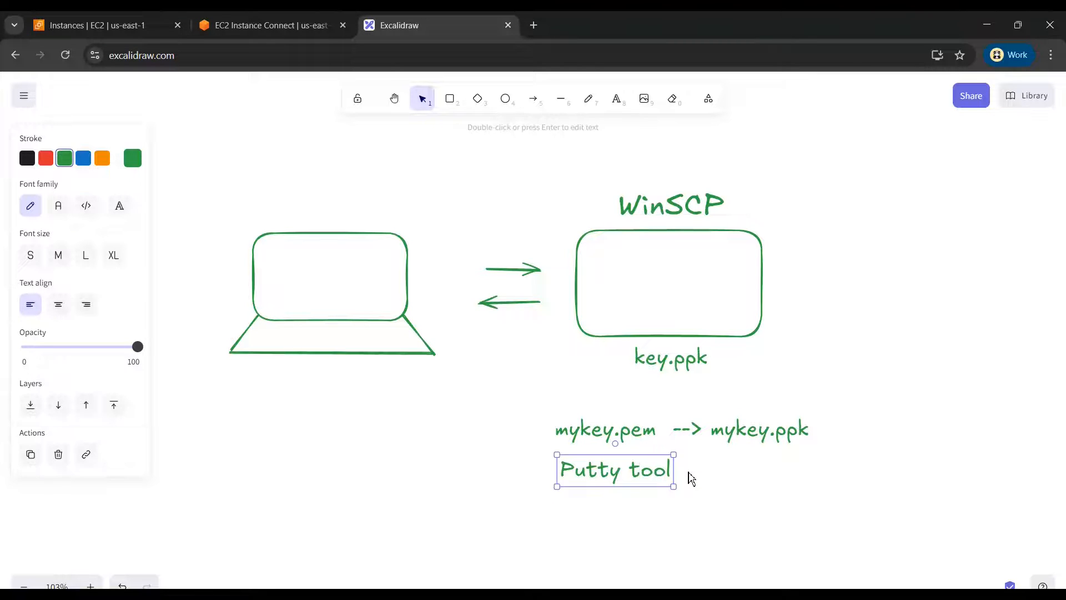
Step: Move the Putty tool label above the mykey.pem --> mykey.ppk line, shift both lower, and widen the gap between them slightly
left_click_drag(592, 469, 666, 406)
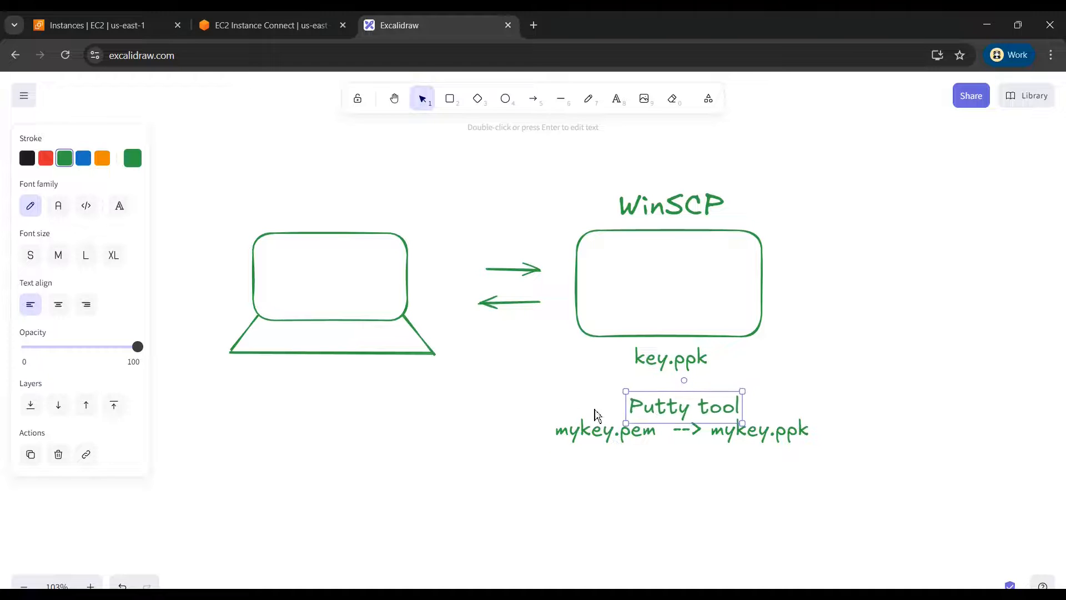
left_click_drag(533, 379, 836, 472)
left_click_drag(698, 411, 697, 431)
left_click(660, 522)
scroll(658, 441, "up", 4)
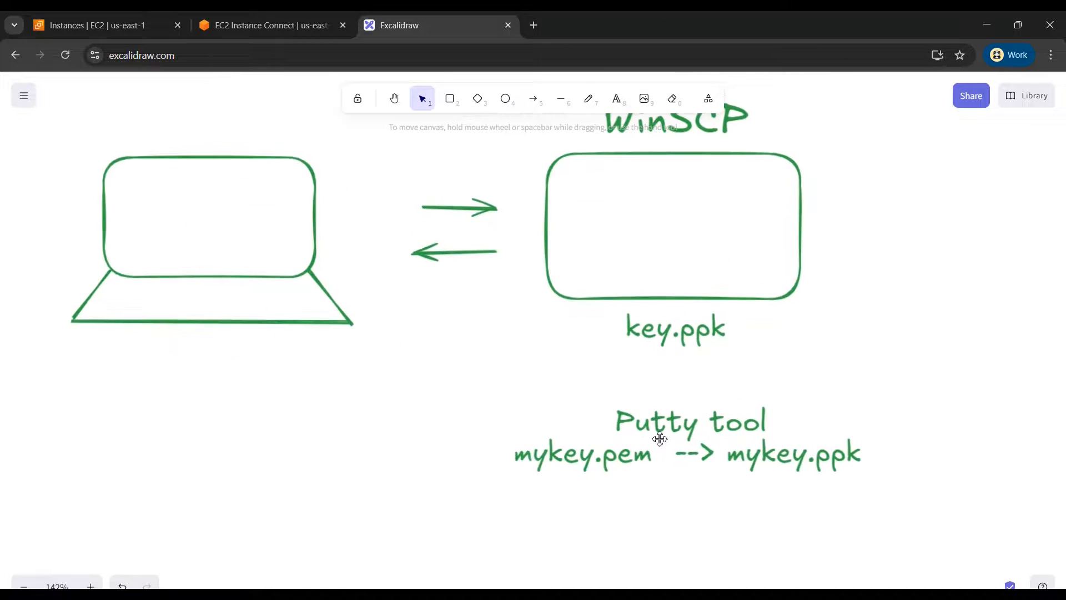
scroll(655, 420, "up", 1)
left_click_drag(673, 444, 673, 437)
left_click(343, 454)
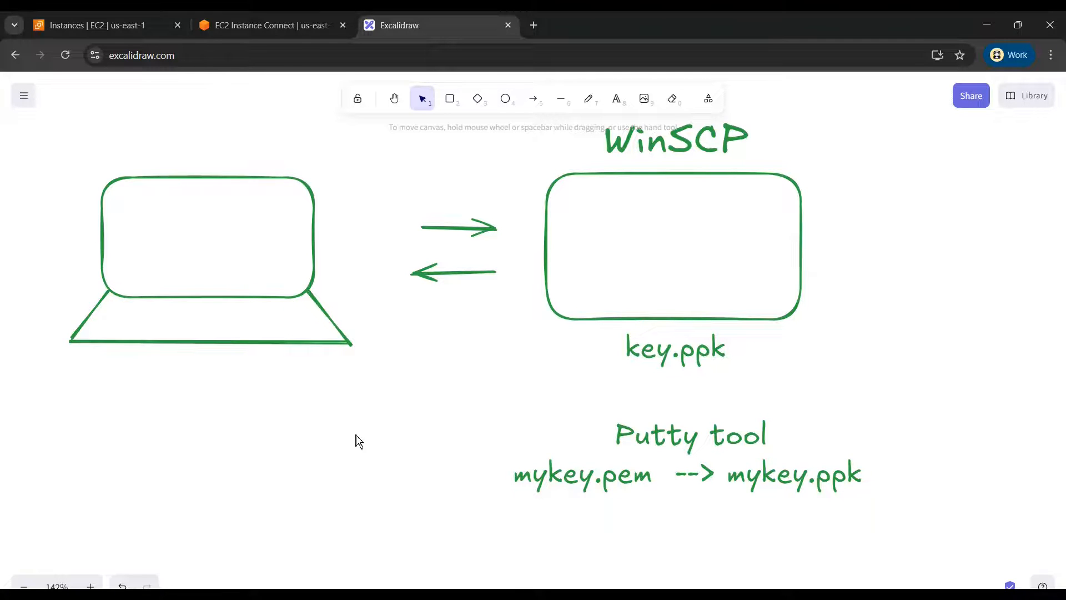
scroll(356, 441, "up", 1)
scroll(356, 442, "left", 1)
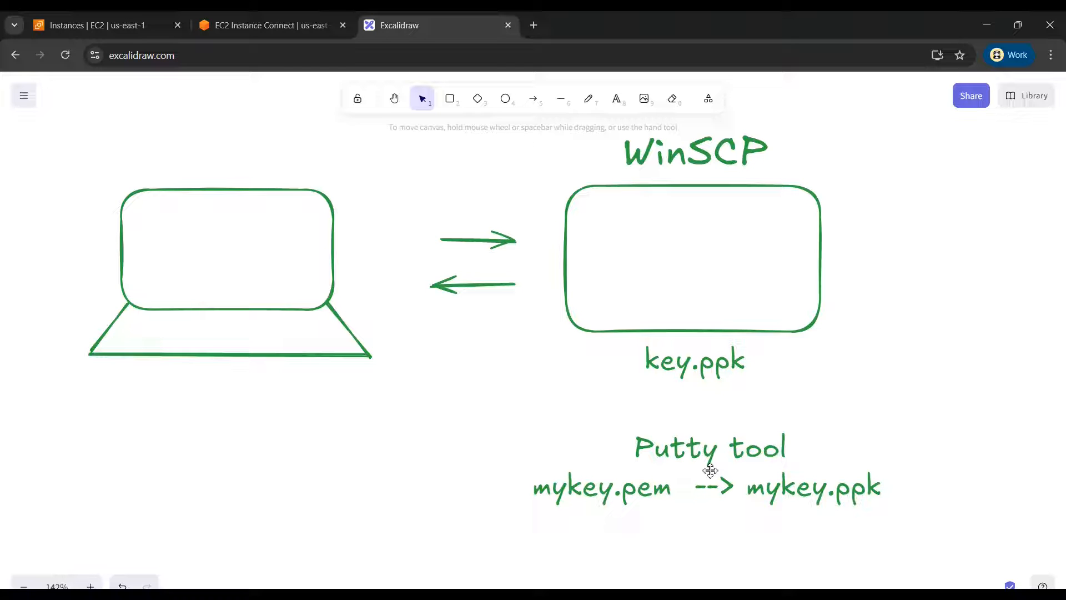
scroll(716, 478, "up", 5, "ctrl")
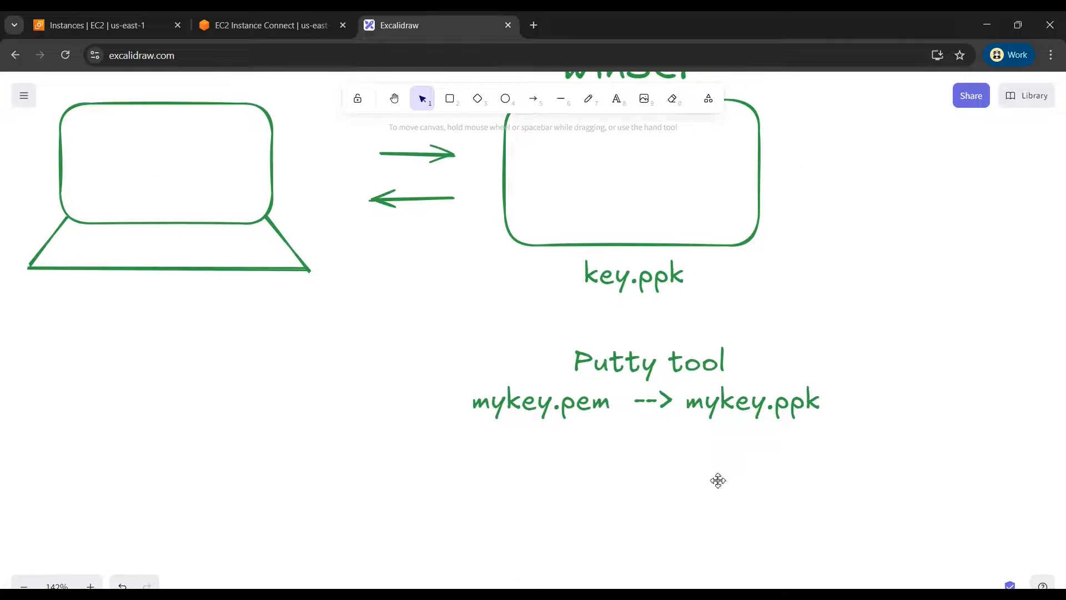
scroll(708, 433, "up", 2, "ctrl")
scroll(708, 433, "down", 3)
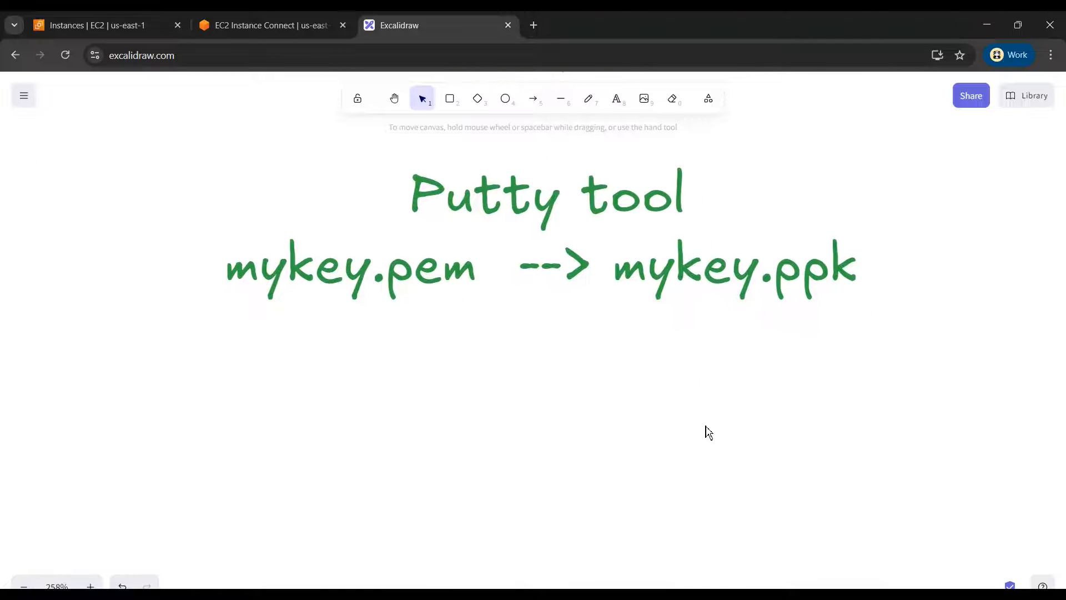
Step: Switch to the PowerPoint slide show and advance to the Convert Key (PEM → PPK) slide
key("alt+Tab")
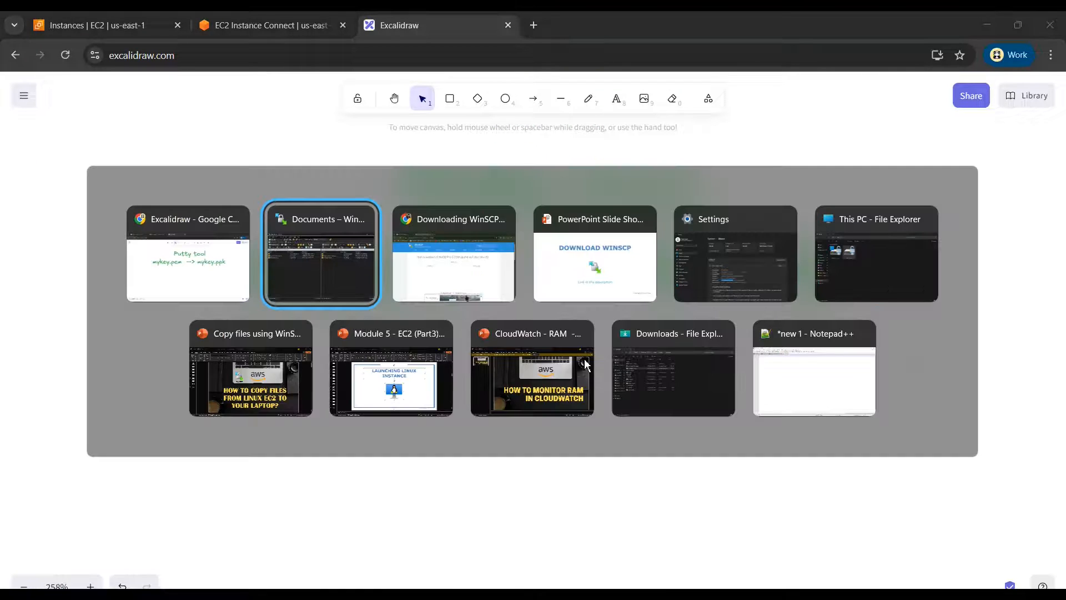
key("alt+Tab")
key("alt+Tab")
key("Right")
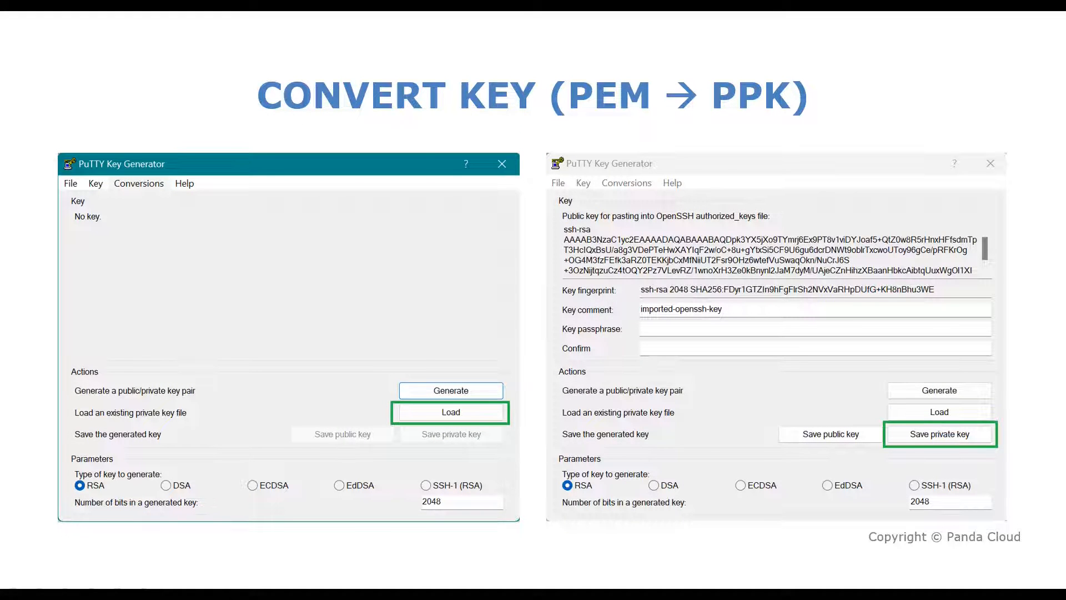
Step: Launch PuTTYgen and start loading an existing private key from Downloads with the file filter set to All Files (*.*)
key("super")
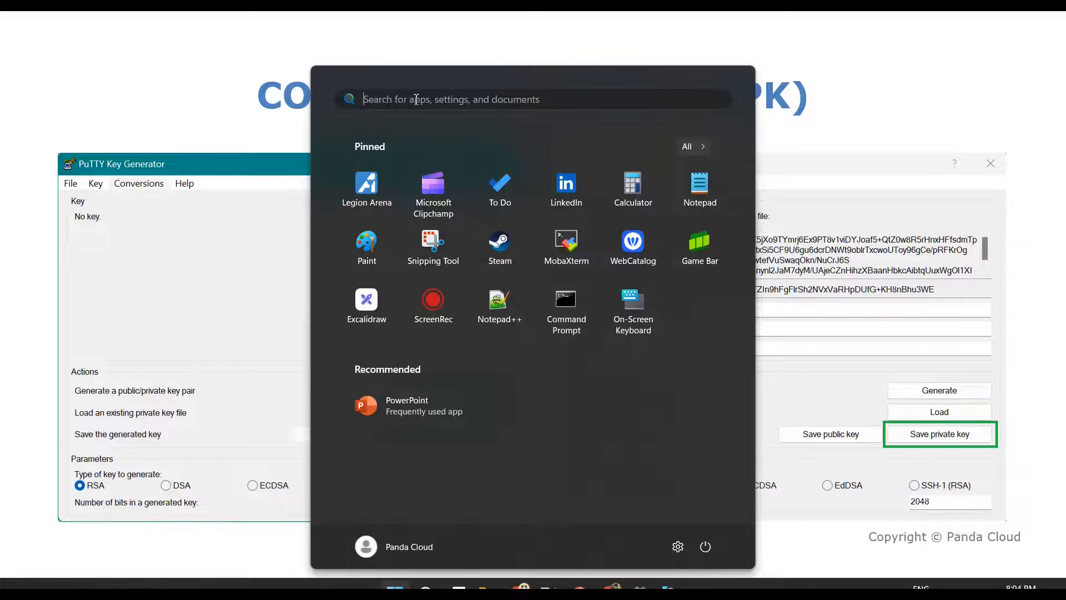
type("puttygen")
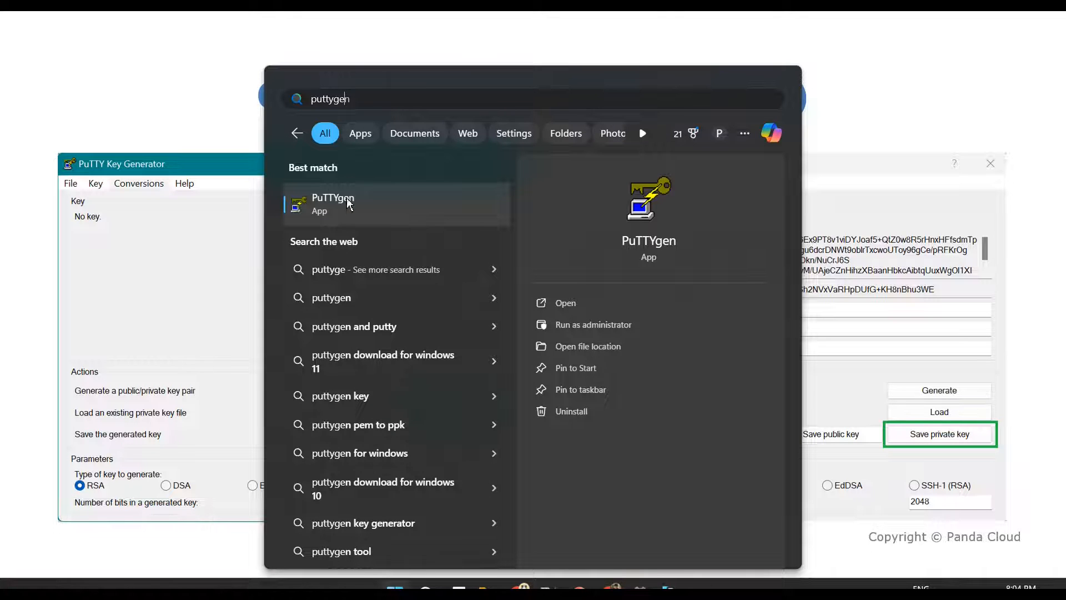
left_click(572, 308)
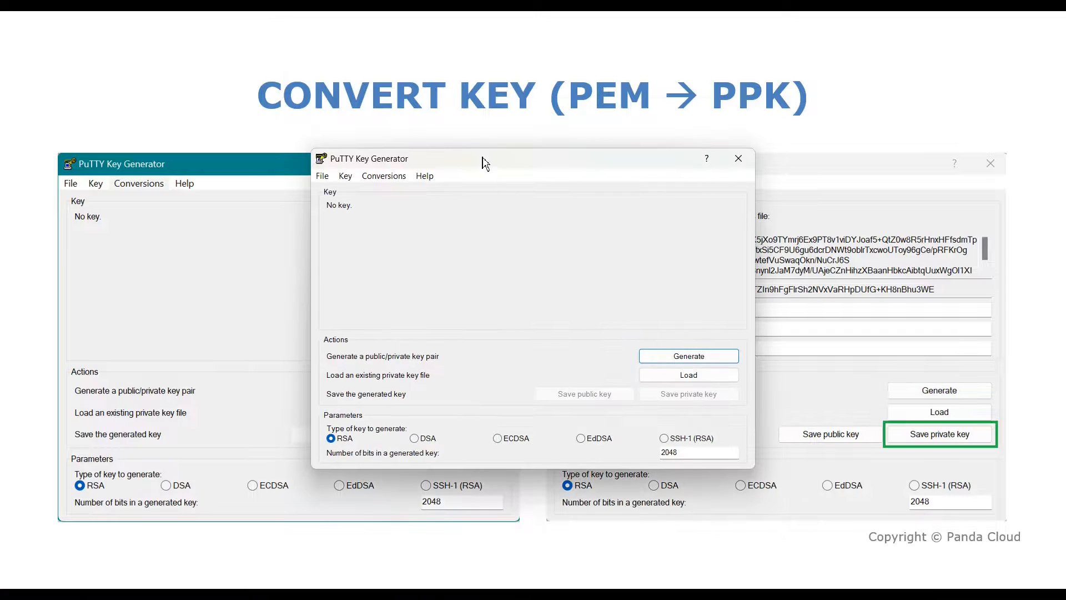
left_click(677, 377)
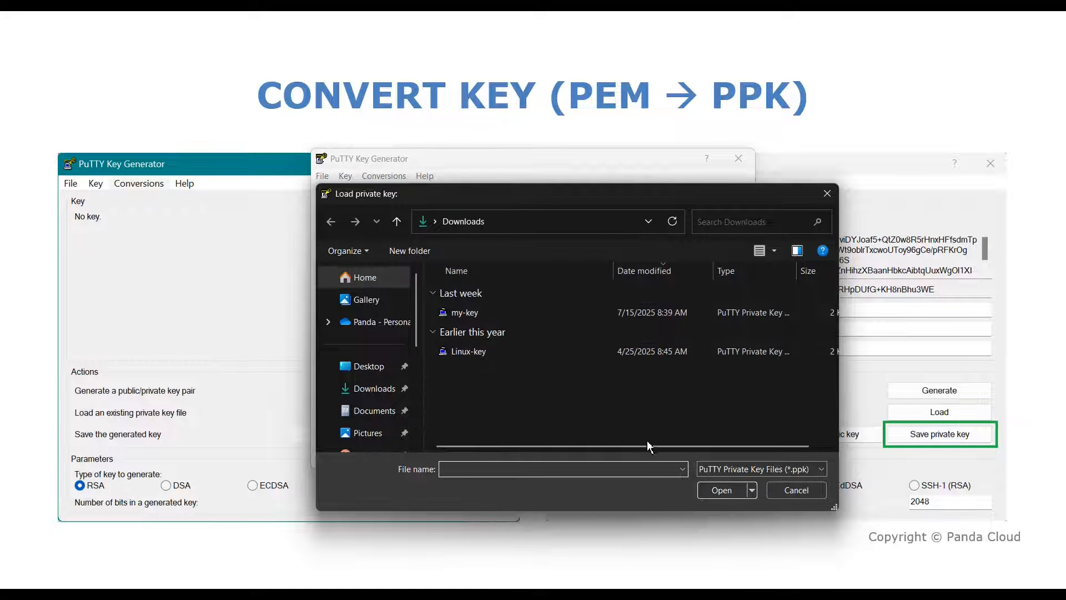
left_click(731, 468)
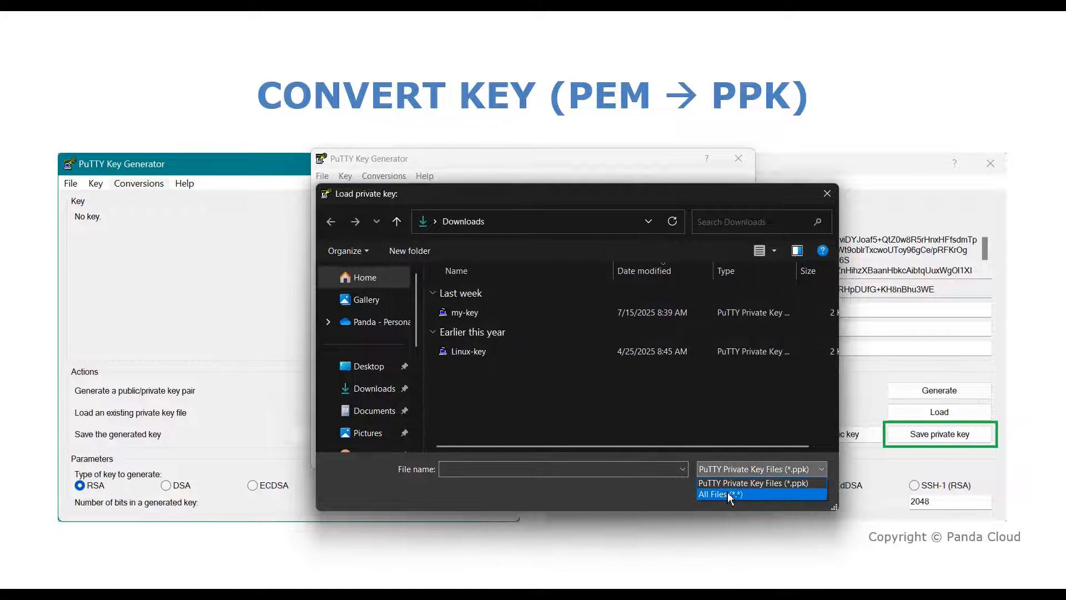
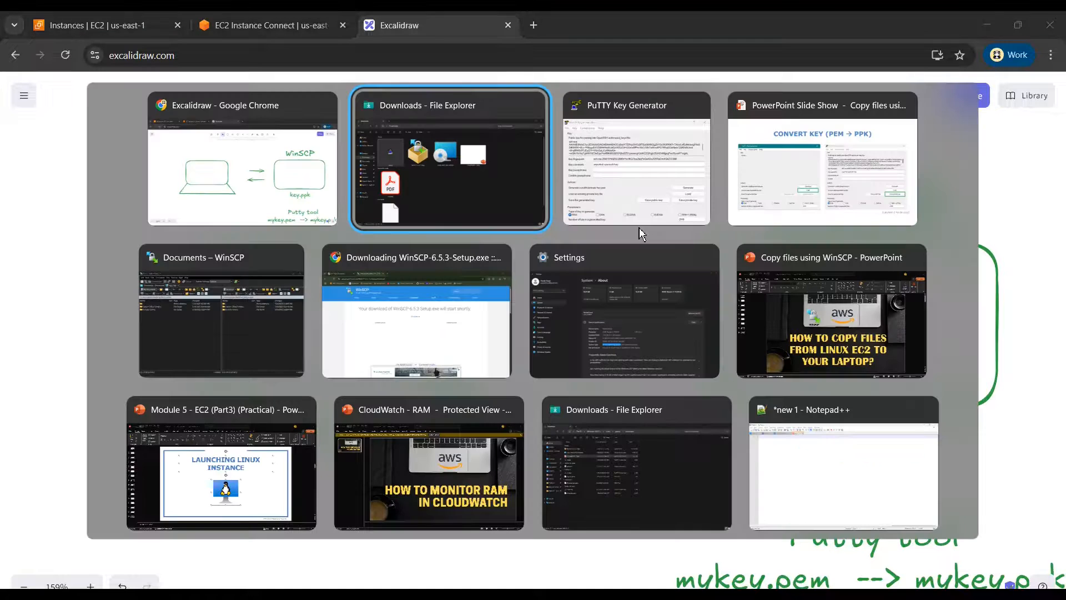
Step: View the Copy Files Using WinSCP slide in the PowerPoint slide show, and return to the Excalidraw whiteboard
key("Tab")
key("Tab")
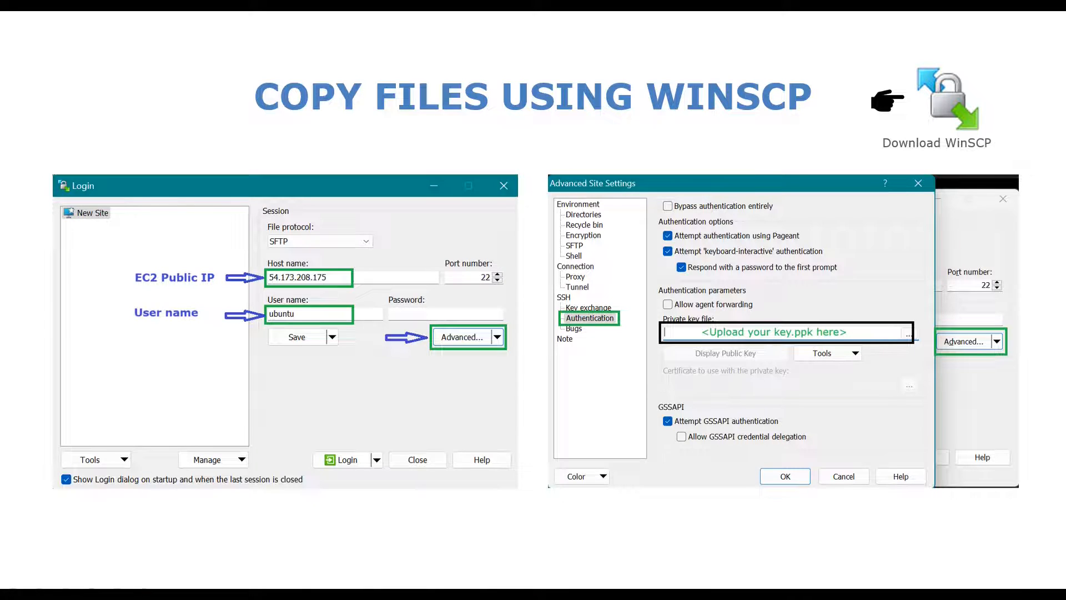
key("super")
left_click(859, 518)
left_click(859, 518)
key("Left")
key("alt+Tab")
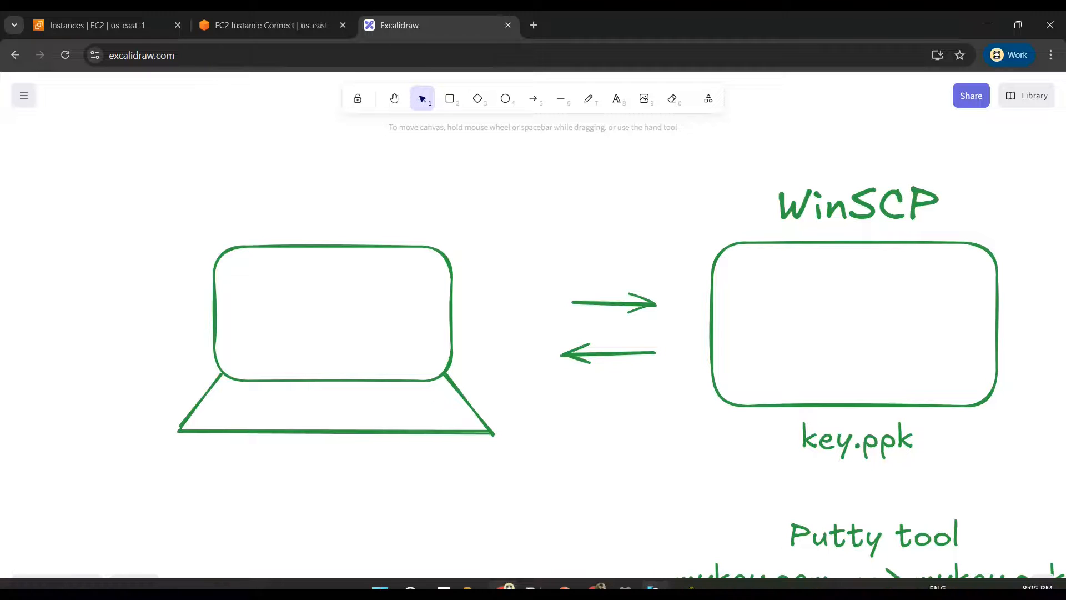
Step: Find WinSCP through the Windows search and launch it
mouse_move(688, 589)
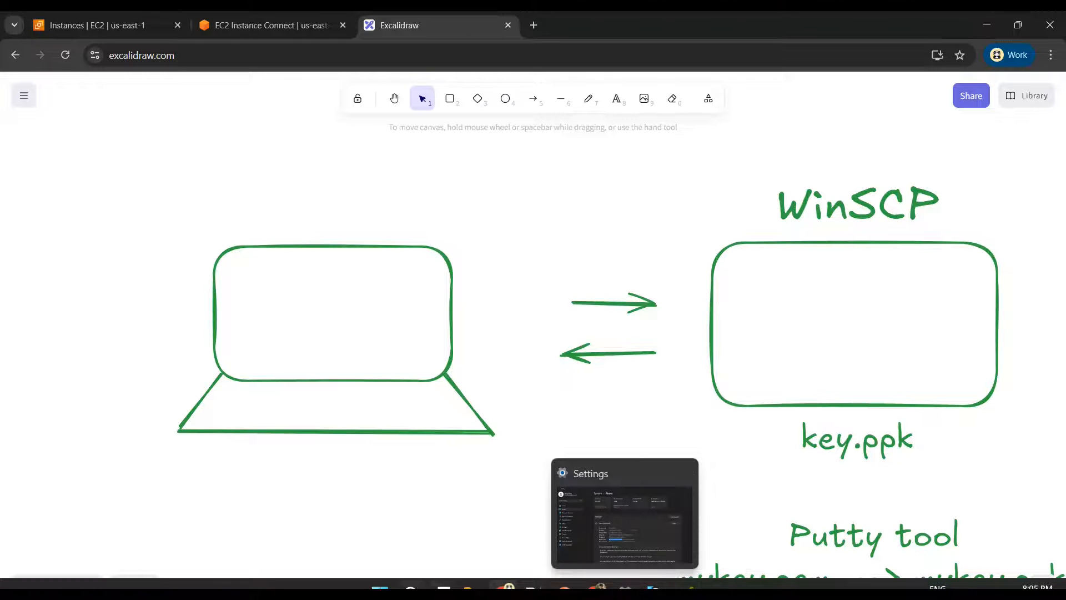
left_click(380, 587)
type("winsc")
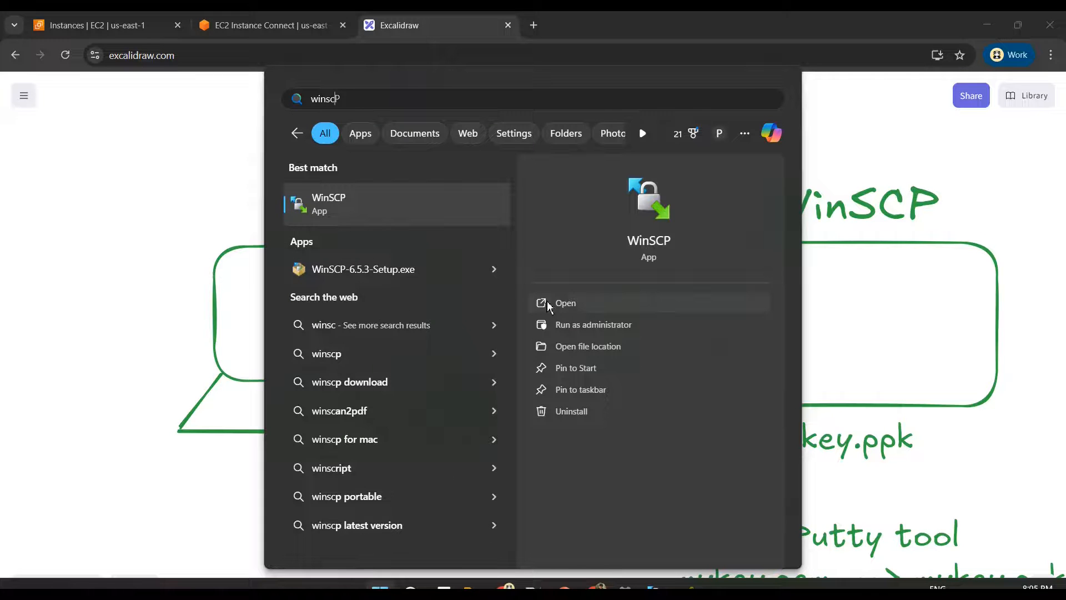
left_click(555, 306)
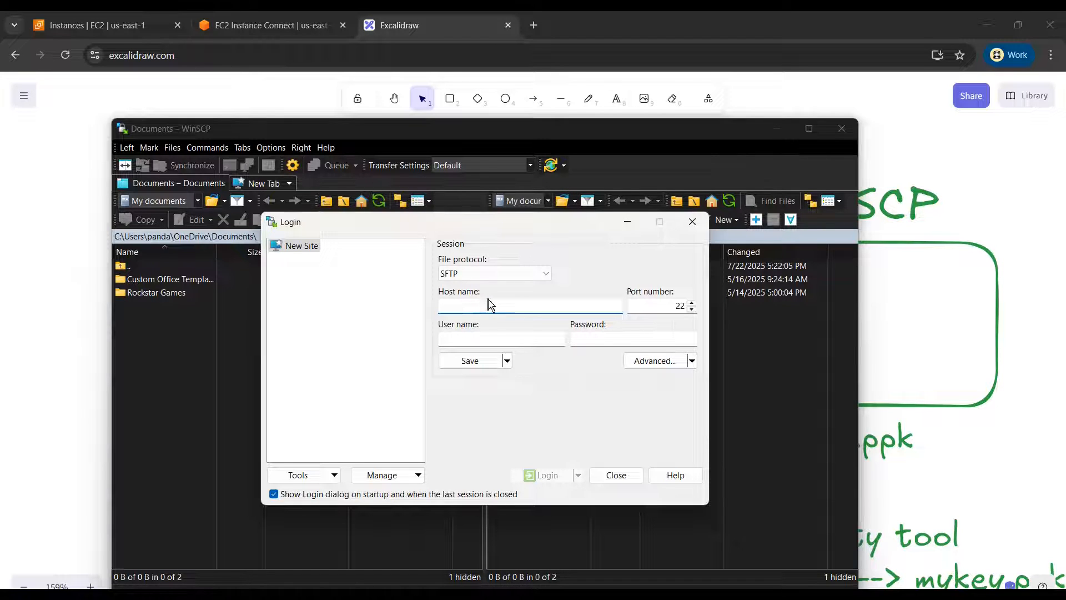
Step: Copy Ubuntu-Server's public IPv4 address from the EC2 console and enter 54.221.90.108 as the host name in the WinSCP login
left_click(86, 27)
left_click(470, 488)
key("alt+Tab")
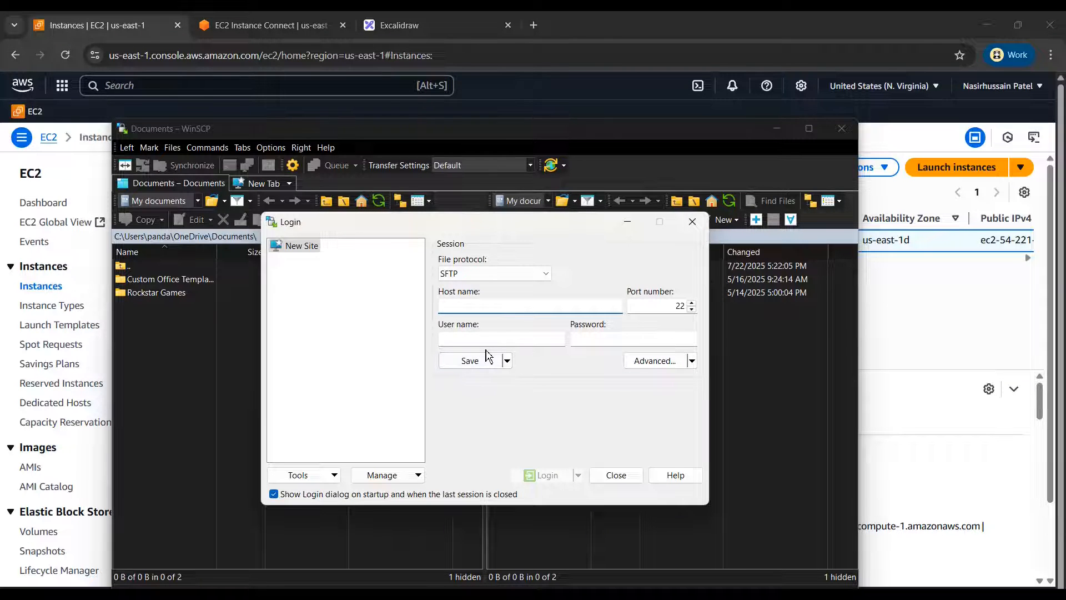
key("ctrl+v")
Step: Copy the username ubuntu from the instance's SSH client example in the EC2 console and enter it as the WinSCP user name
left_click(451, 339)
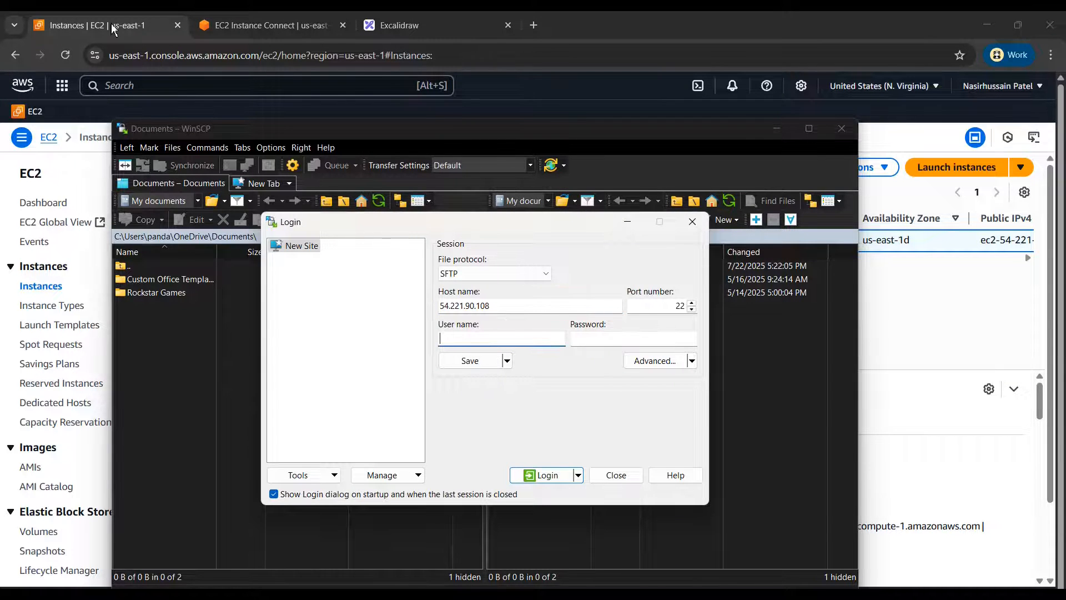
key("alt+Tab")
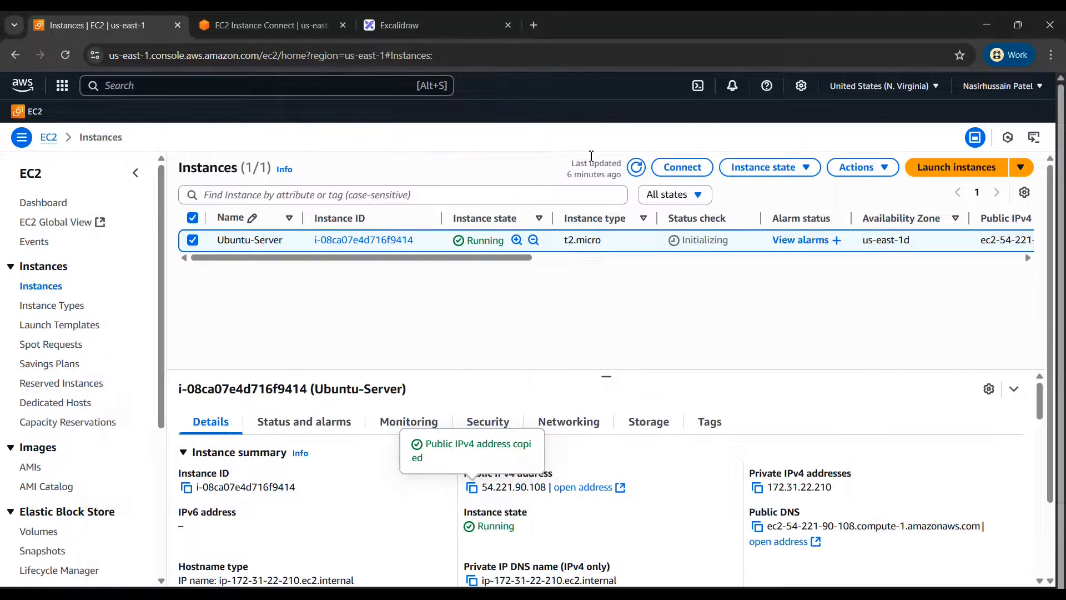
left_click(679, 164)
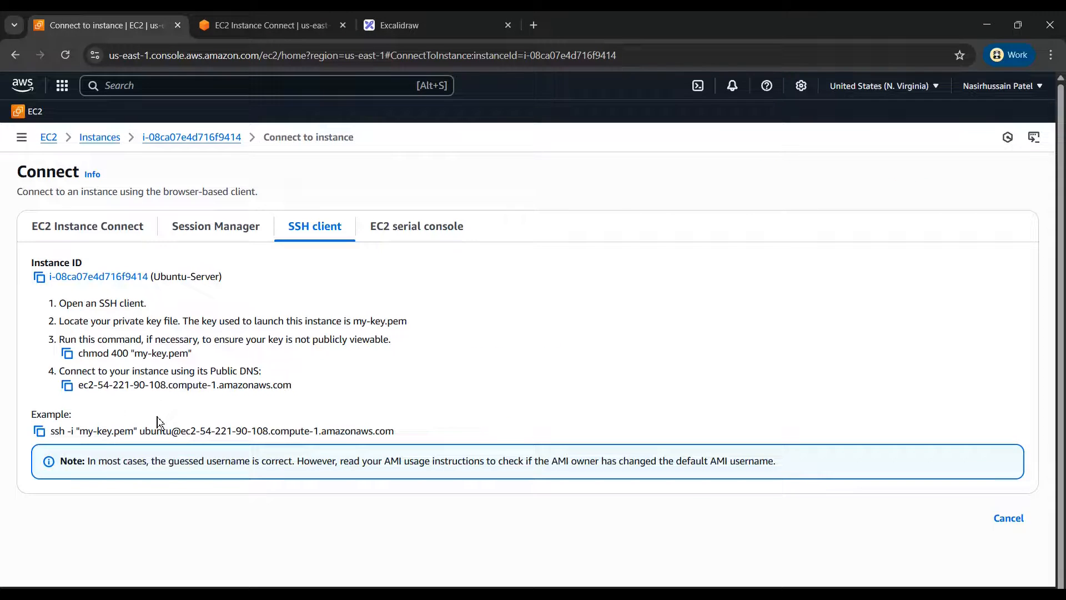
left_click_drag(157, 432, 175, 432)
key("ctrl+c")
scroll(152, 434, "up", 5)
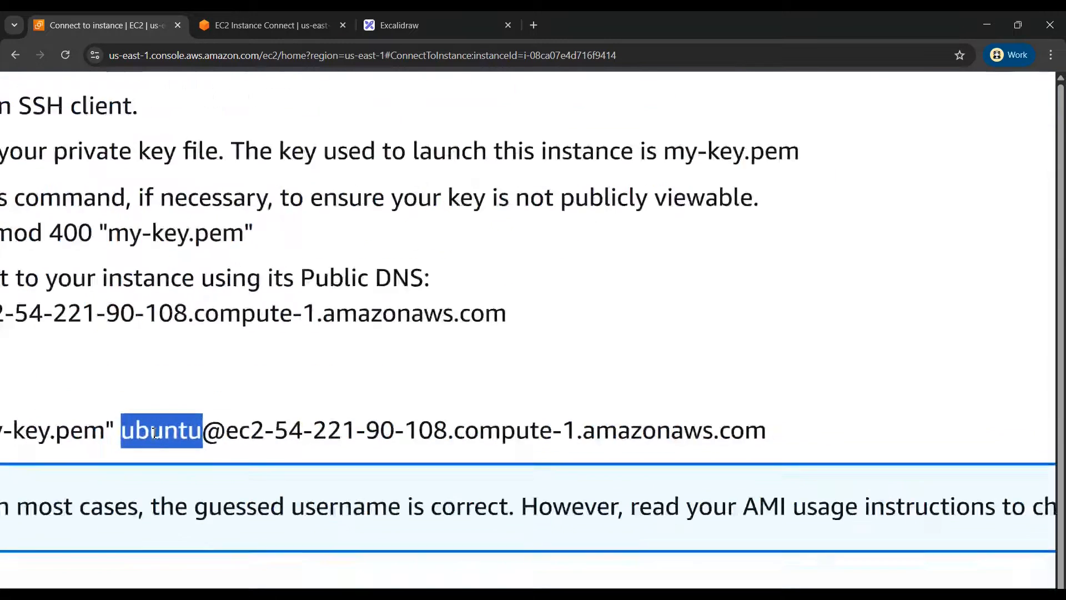
key("alt+Tab")
key("ctrl+v")
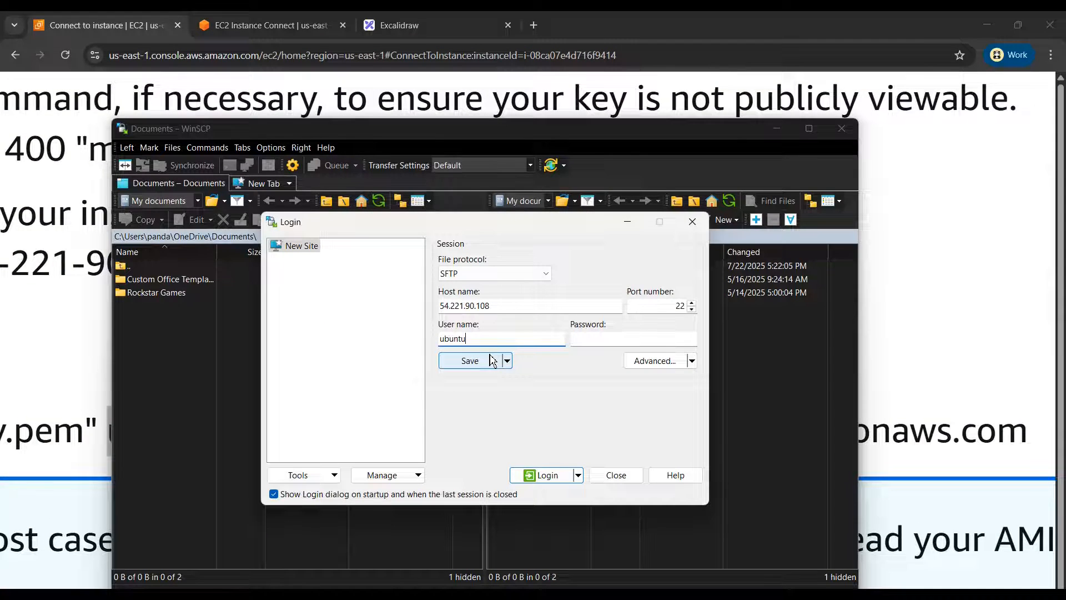
Step: Set mykey.ppk from Downloads as the session's SSH private key file, and log in, accepting the server's host key
left_click(675, 365)
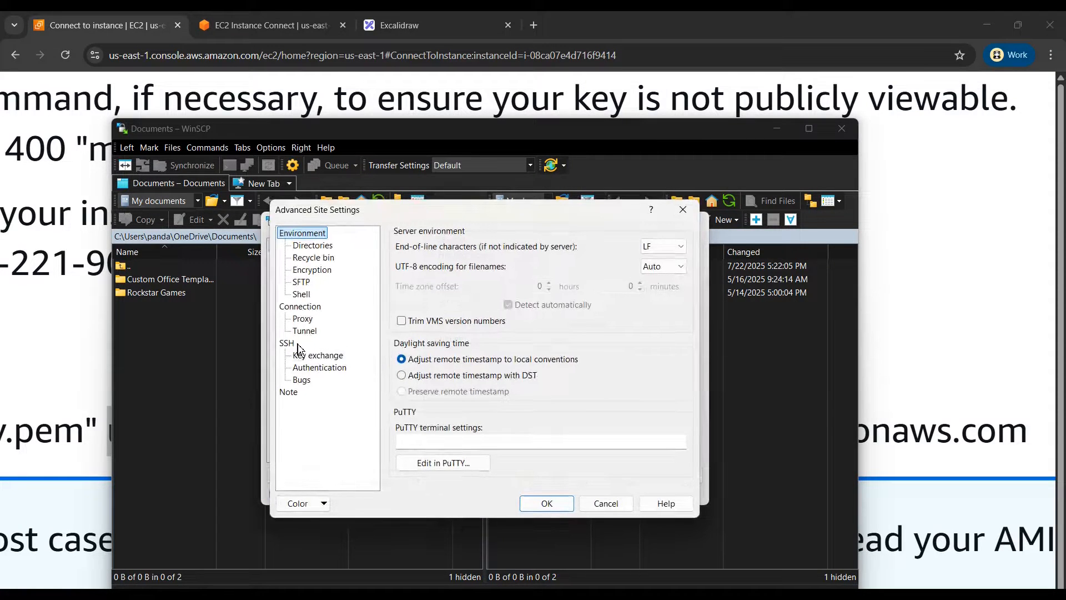
left_click(305, 368)
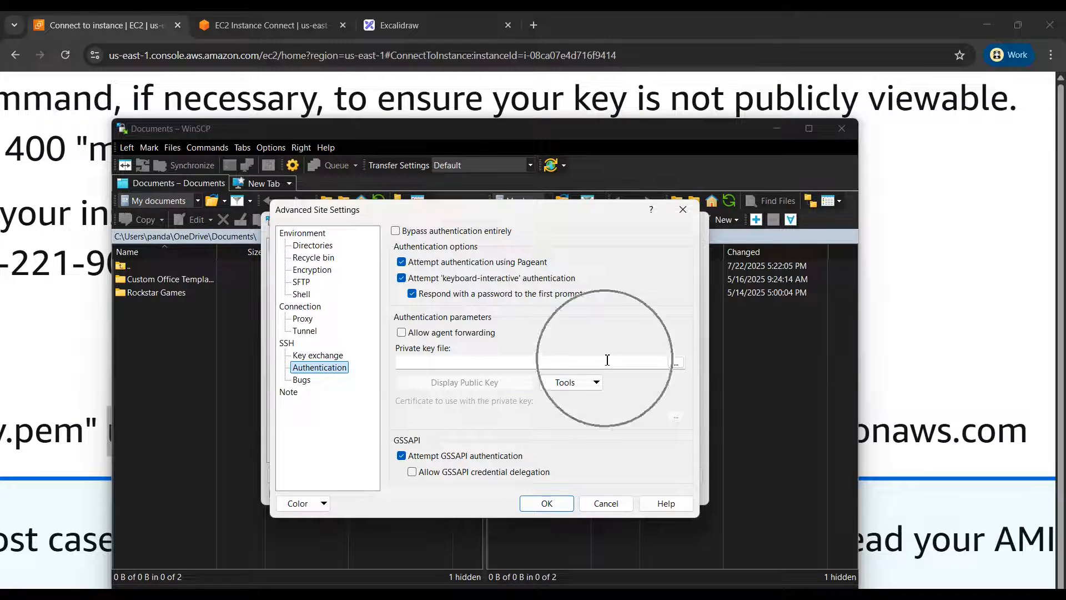
left_click(675, 363)
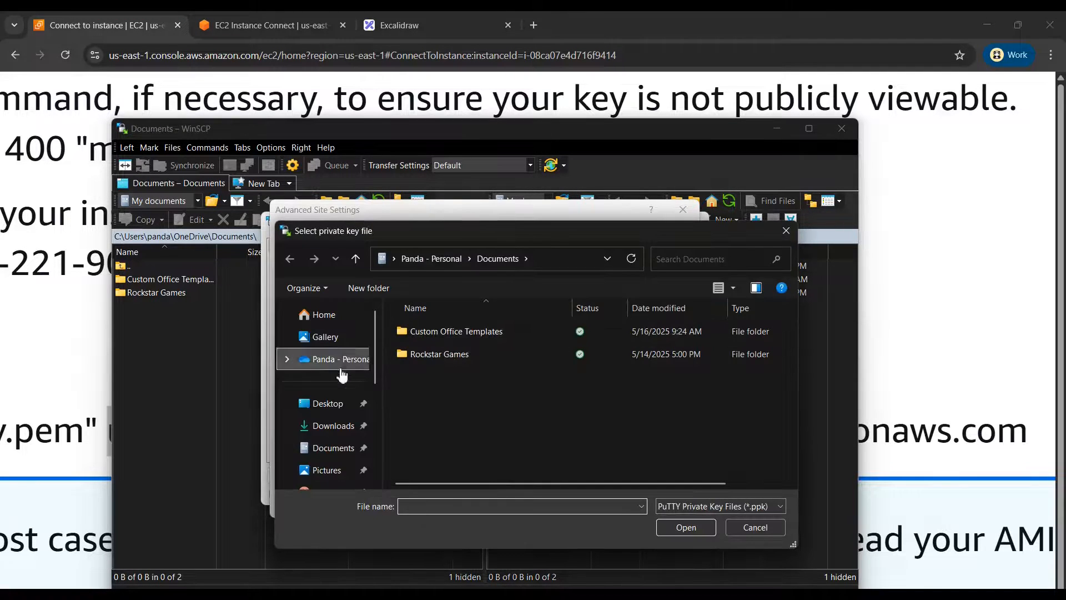
left_click(331, 426)
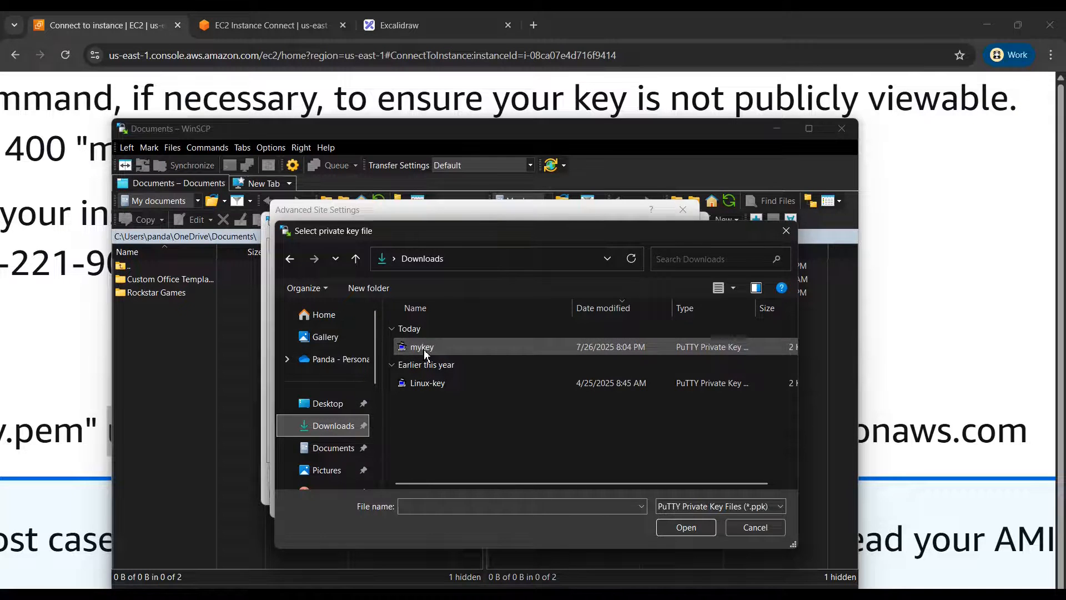
double_click(424, 346)
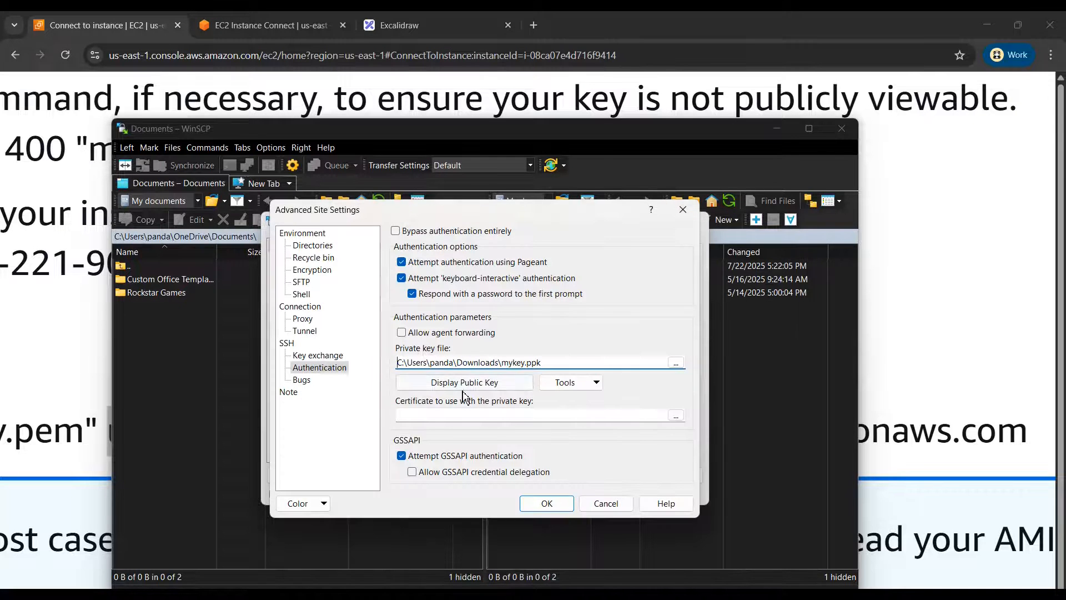
left_click(549, 502)
left_click(556, 477)
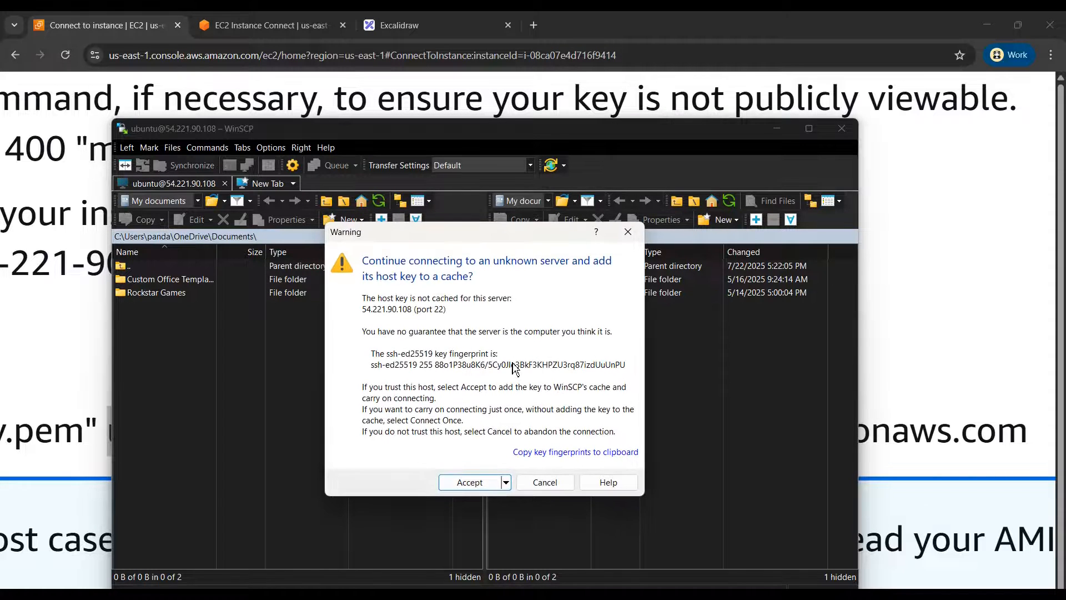
left_click(477, 482)
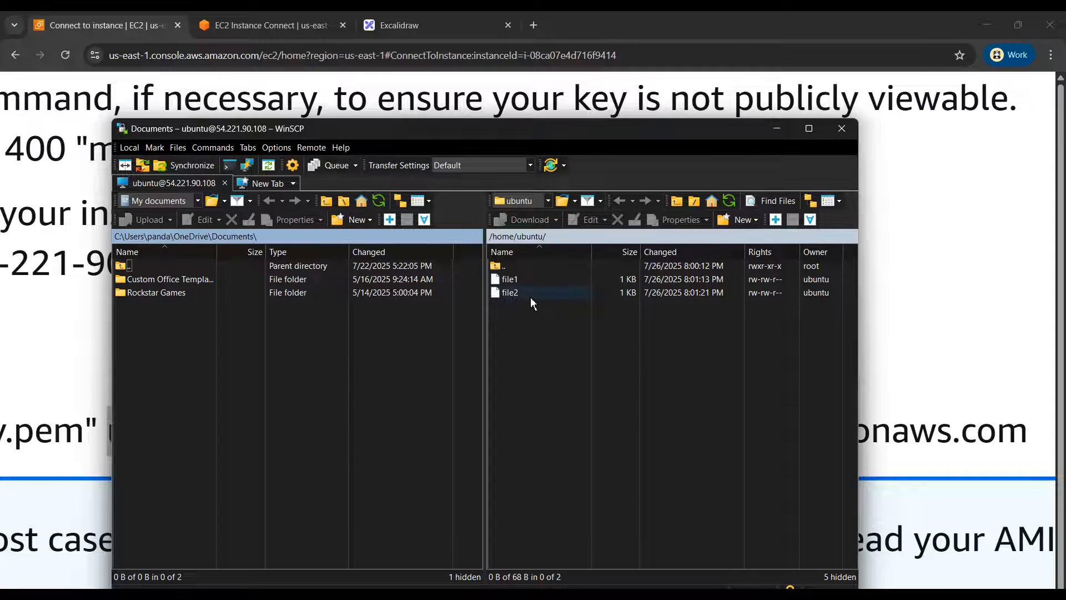
Step: Browse the local side from the OneDrive Documents folder up to the user folder and into Downloads
left_click(169, 253)
left_click(169, 253)
double_click(121, 267)
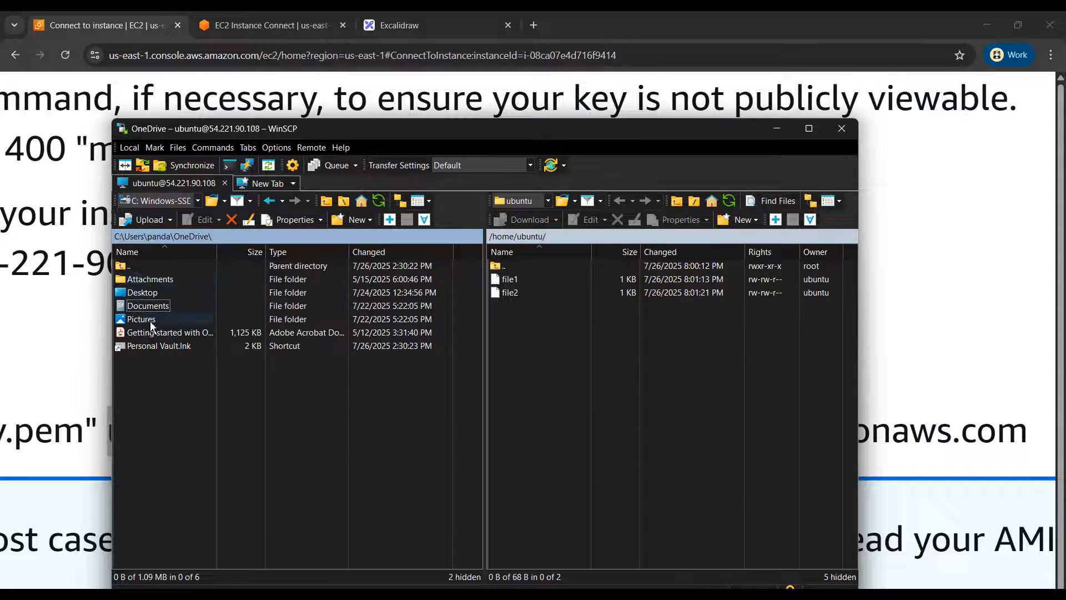
double_click(122, 266)
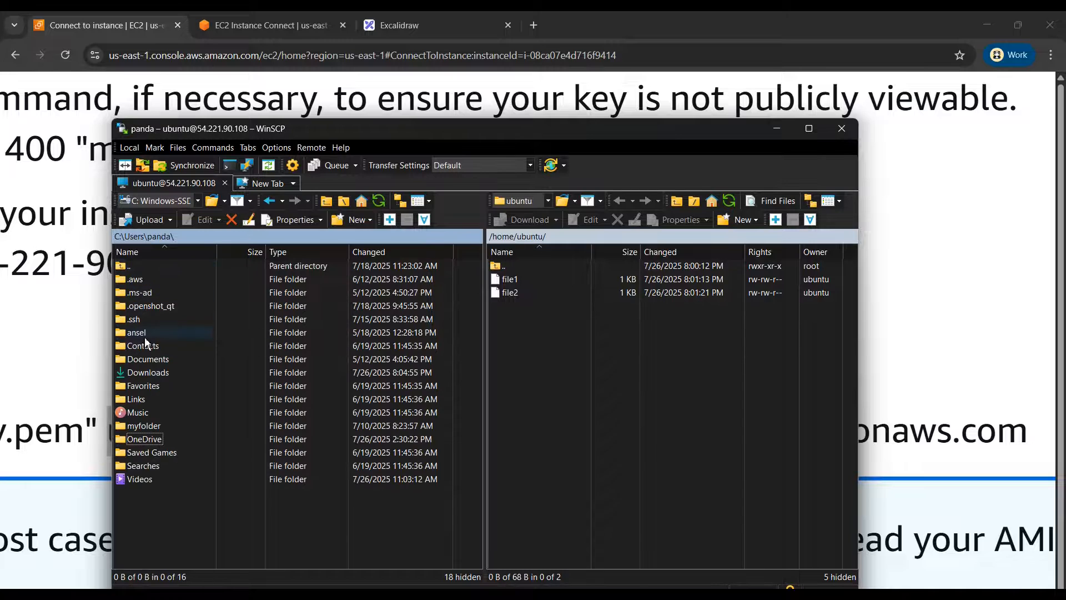
double_click(148, 373)
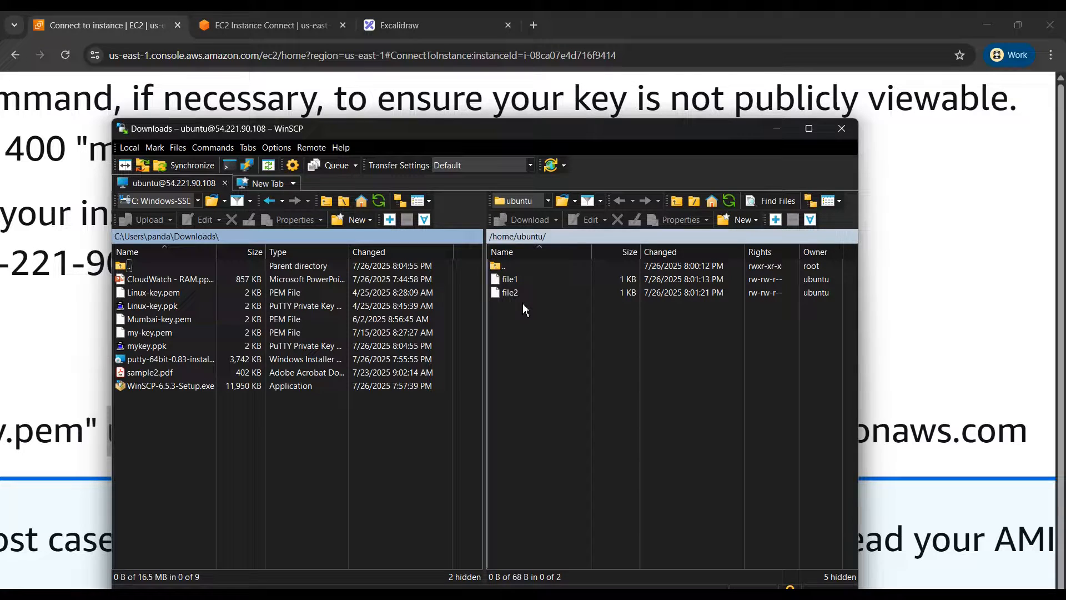
Step: Download file1 and file2 from /home/ubuntu to the local Downloads folder, with the transfer dialog set not to show again
left_click_drag(522, 303, 262, 418)
left_click_drag(175, 421, 173, 422)
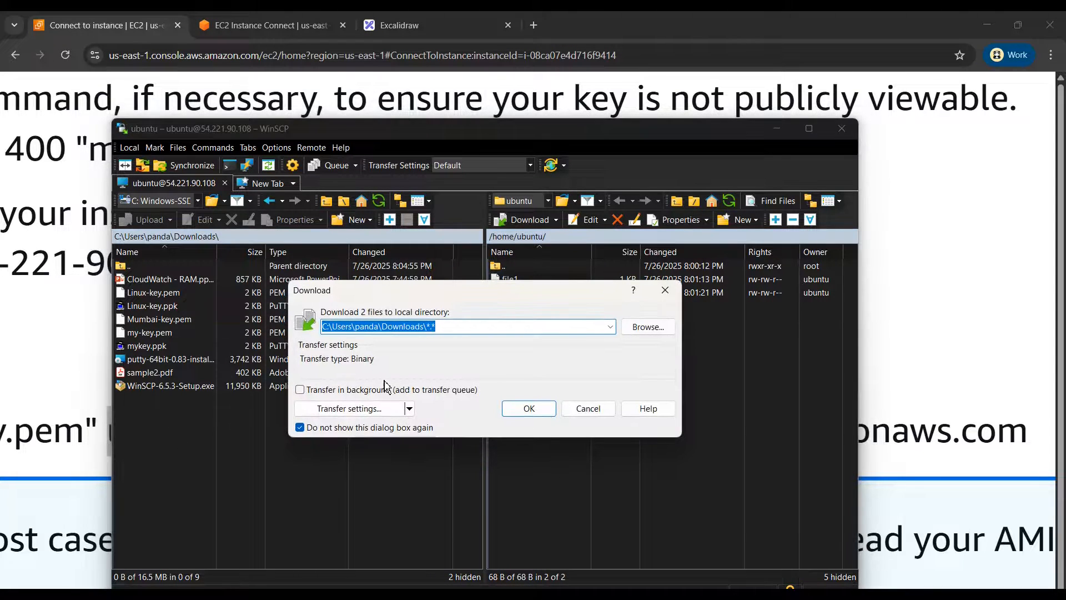
left_click(528, 409)
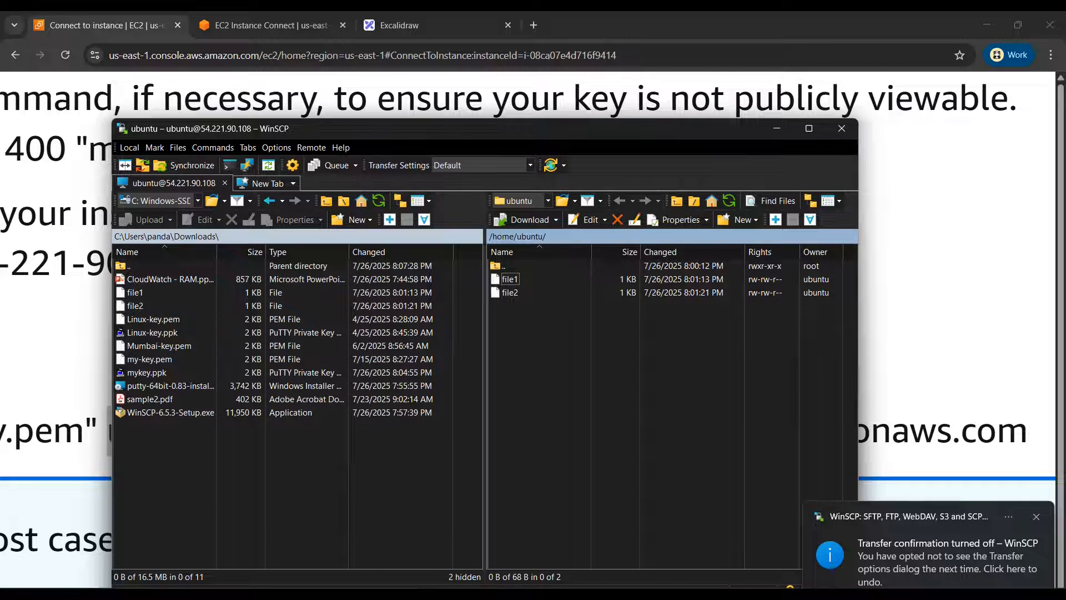
Step: Switch to the Downloads folder in File Explorer, open file1 with Notepad to examine its text, and close it
left_click(470, 588)
left_click(378, 485)
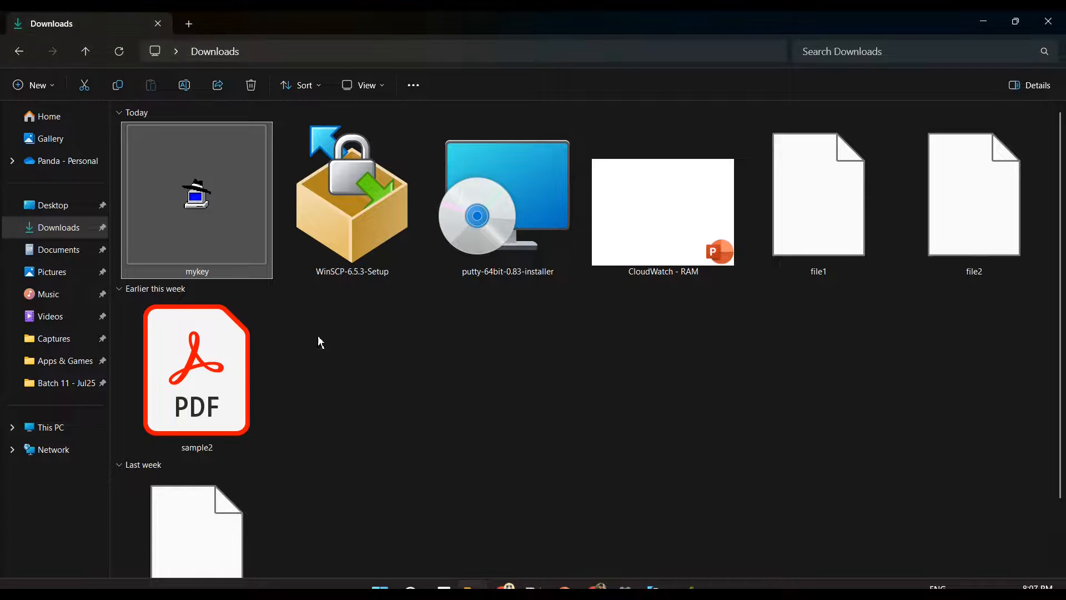
left_click(836, 215)
double_click(836, 216)
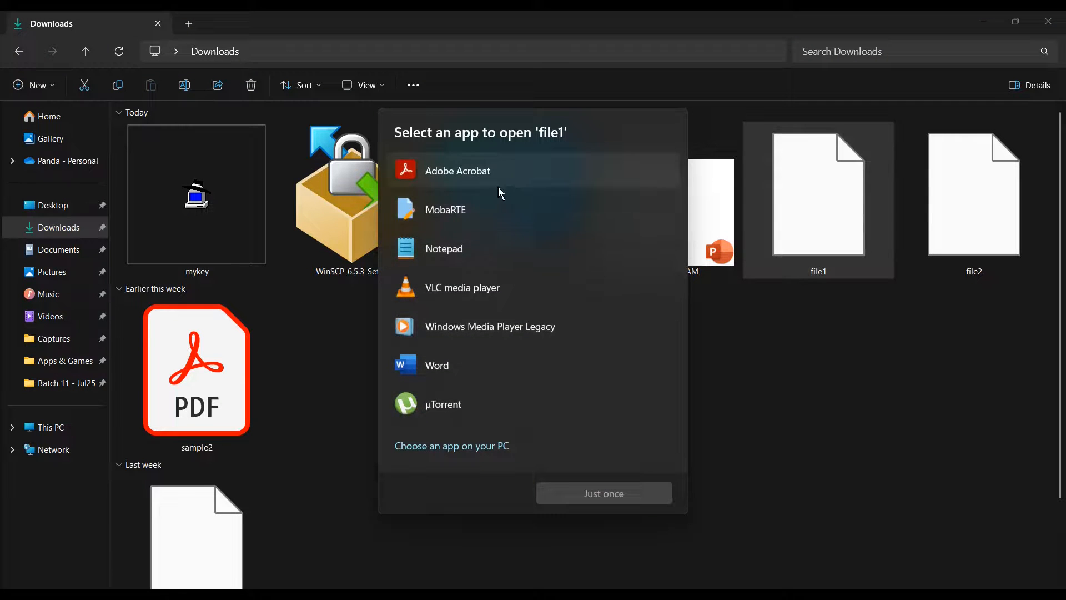
double_click(454, 252)
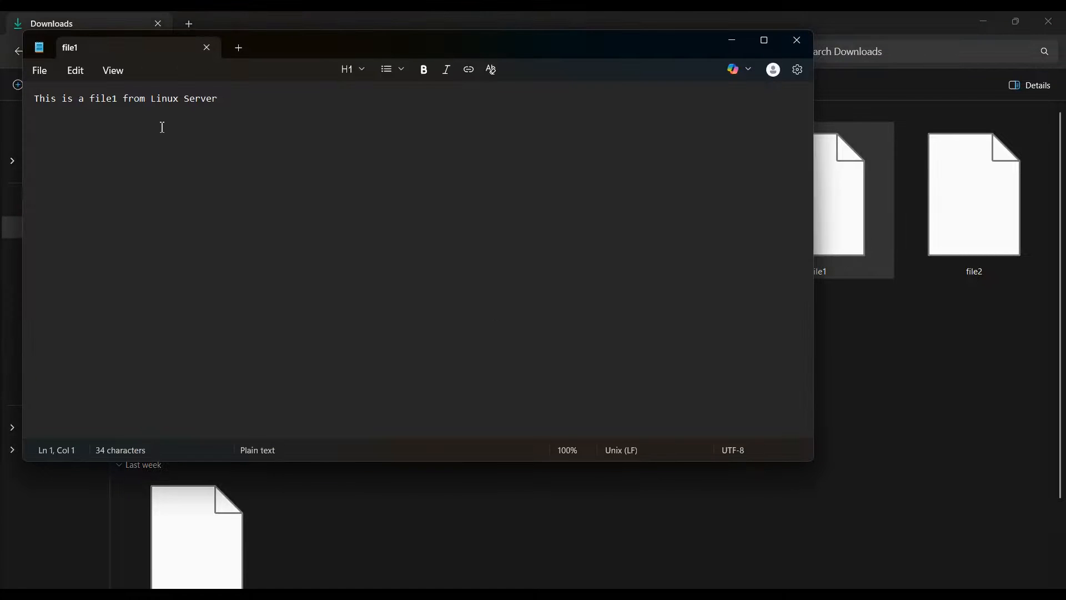
scroll(136, 113, "up", 8)
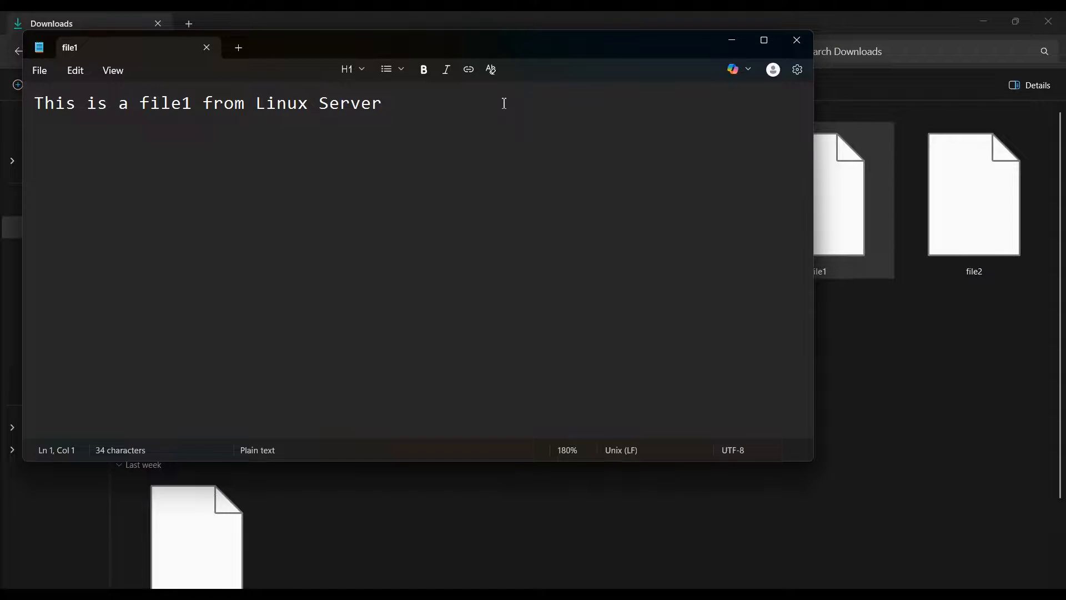
left_click(797, 40)
Step: Open file2 from Downloads with Notepad to examine its text, and close both the file2 and file1 tabs
left_click(991, 244)
double_click(991, 244)
double_click(454, 252)
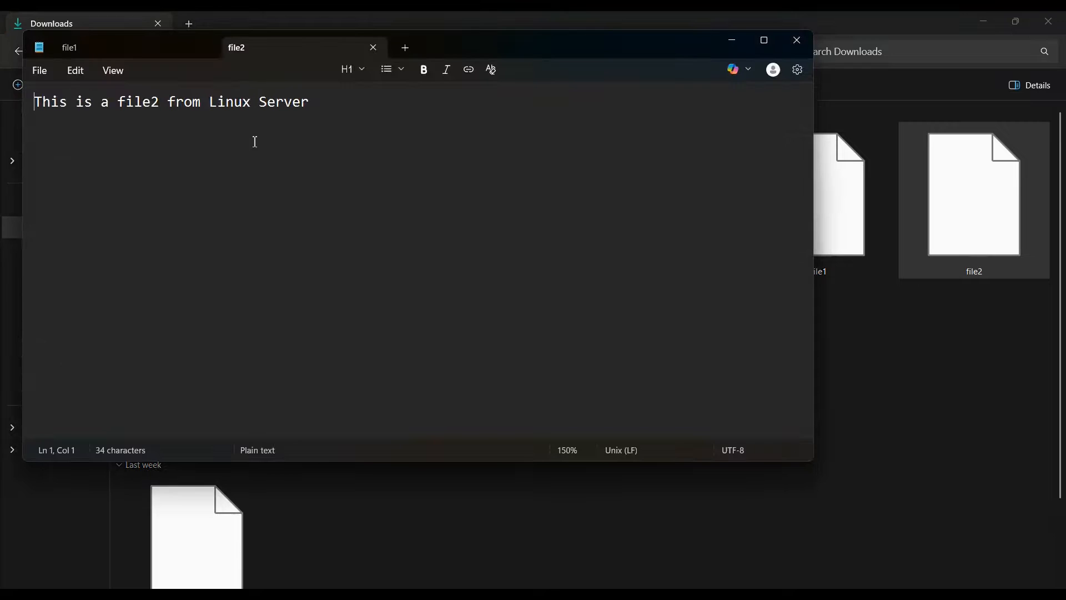
left_click(373, 47)
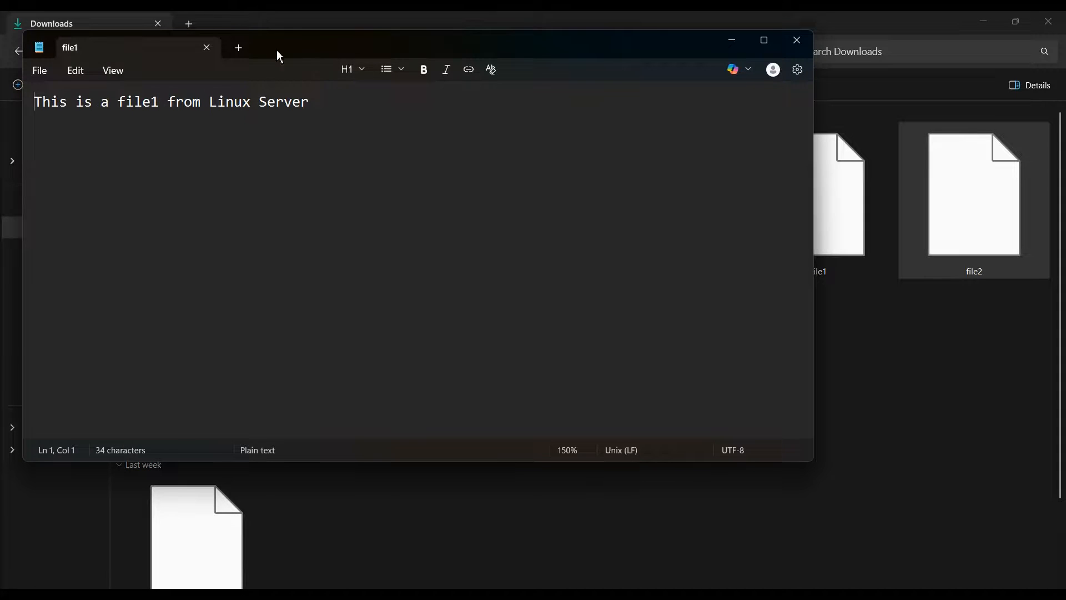
left_click(208, 48)
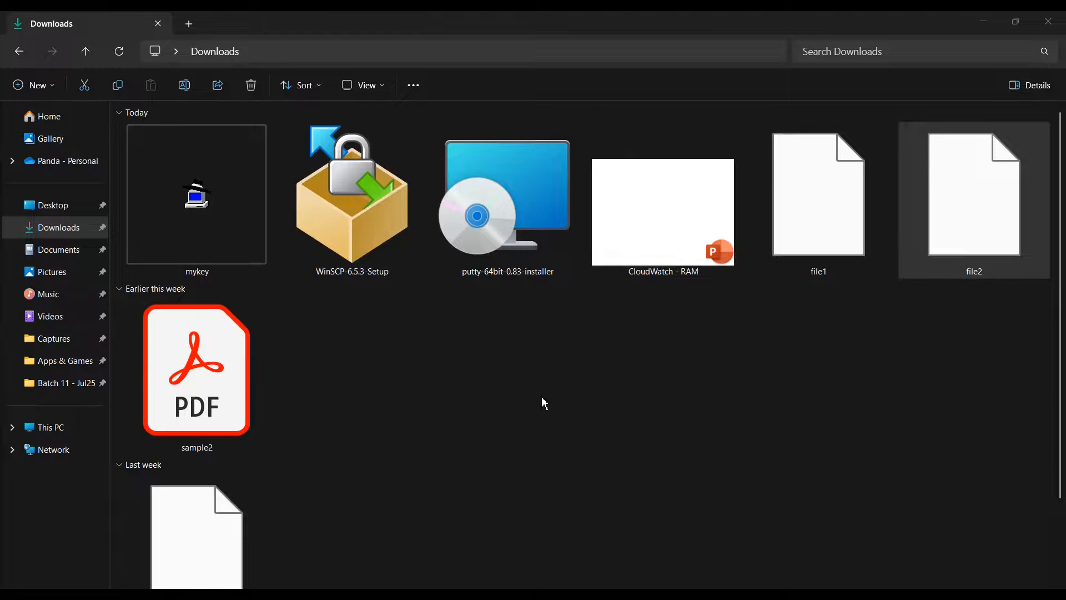
Step: Switch back to WinSCP and upload my-key.pem from the local Downloads folder to /home/ubuntu
key("alt+Tab")
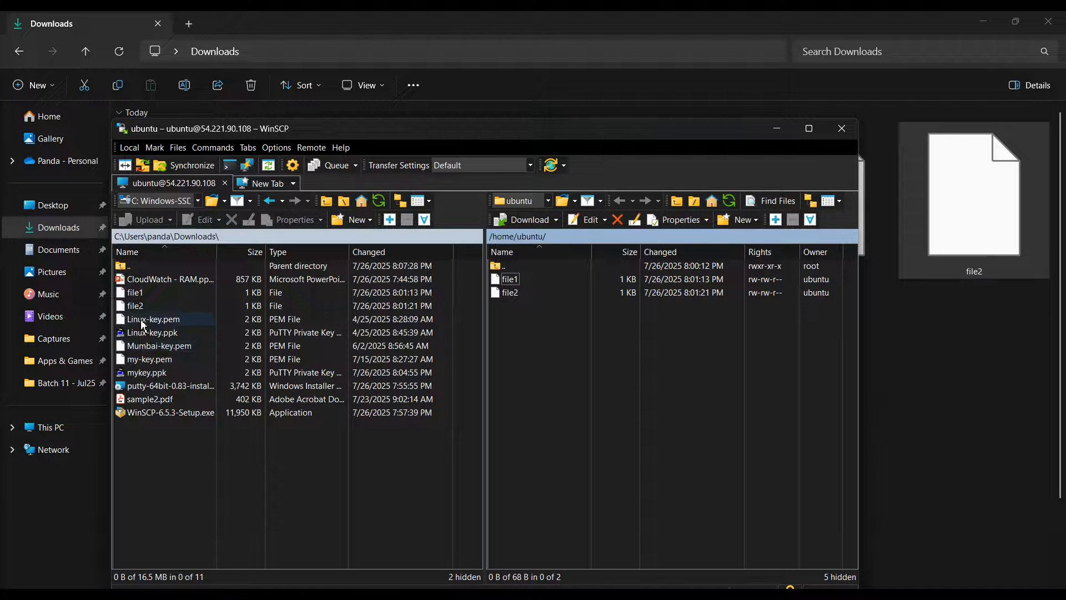
left_click_drag(144, 366, 468, 370)
left_click_drag(534, 321, 535, 322)
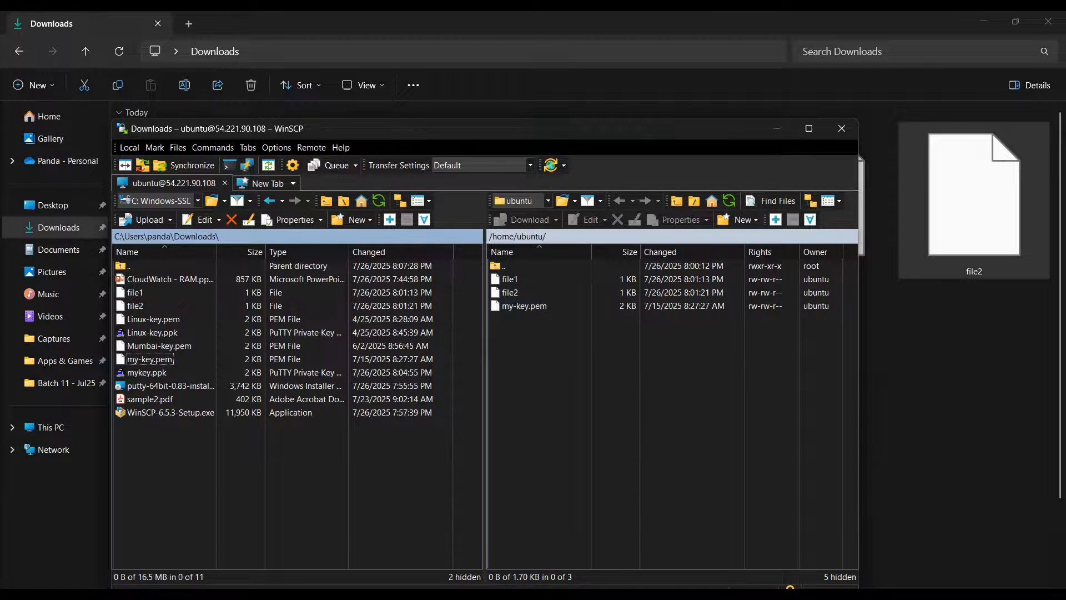
Step: Switch to the EC2 Instance Connect terminal in Chrome and run ls to check the home directory for my-key.pem
mouse_move(504, 585)
left_click(450, 490)
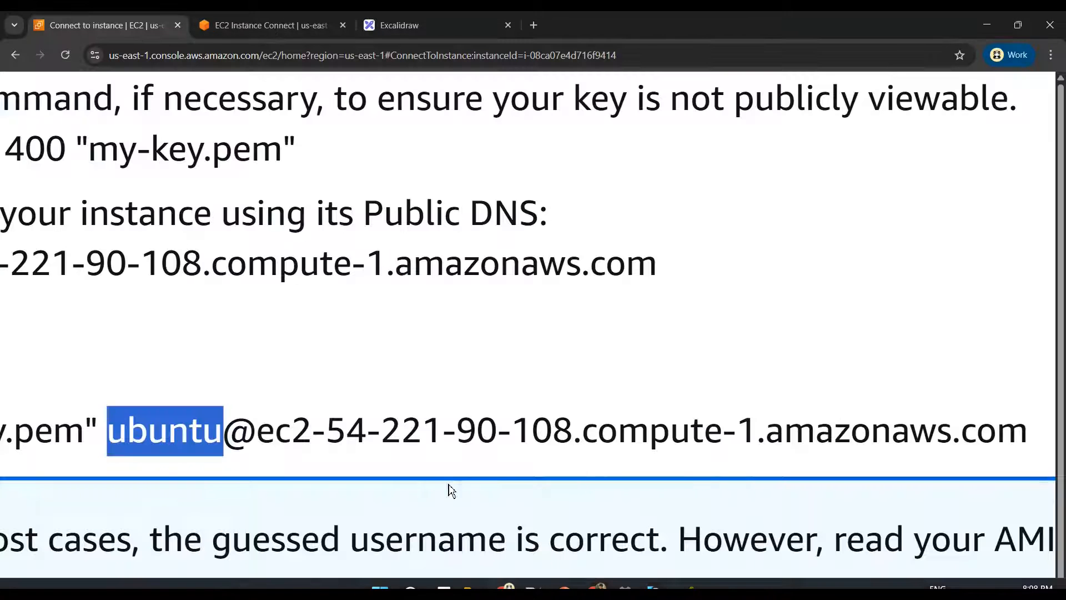
left_click(271, 25)
left_click(204, 221)
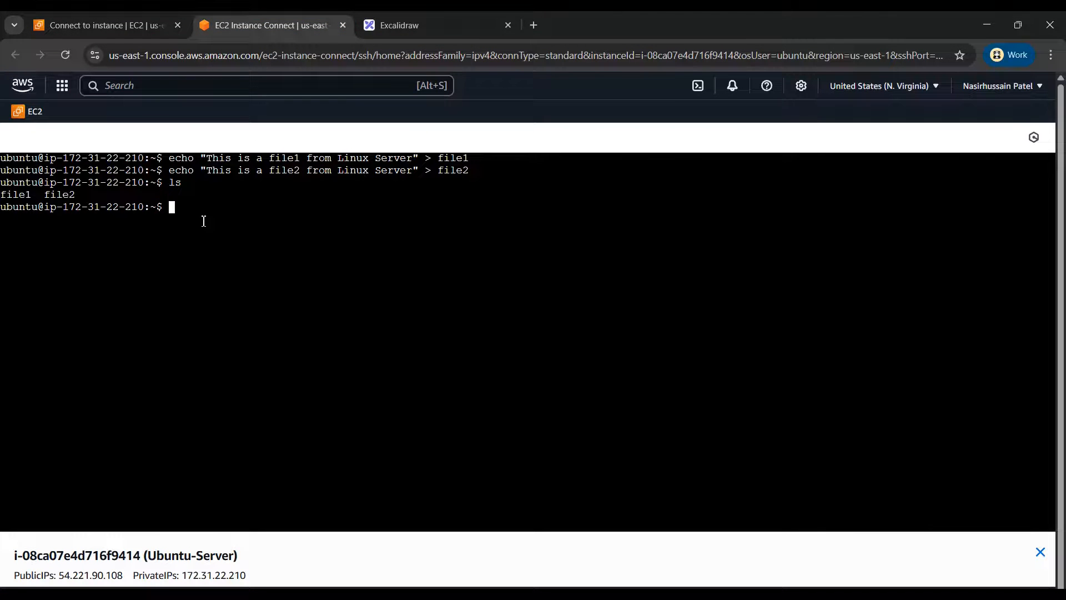
type("ls")
key("Return")
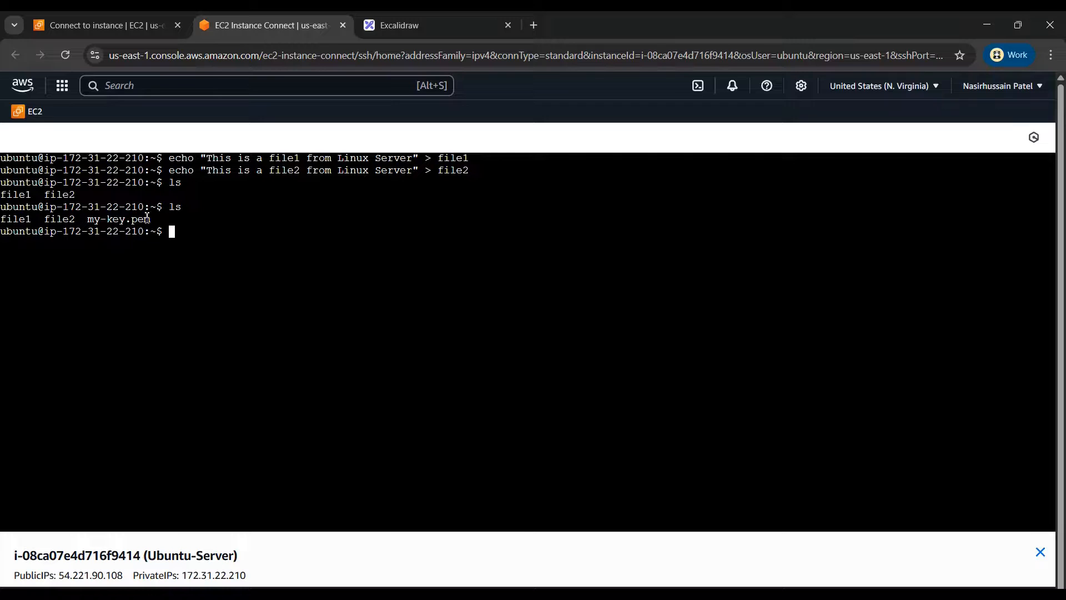
scroll(91, 222, "up", 5)
scroll(91, 222, "left", 3)
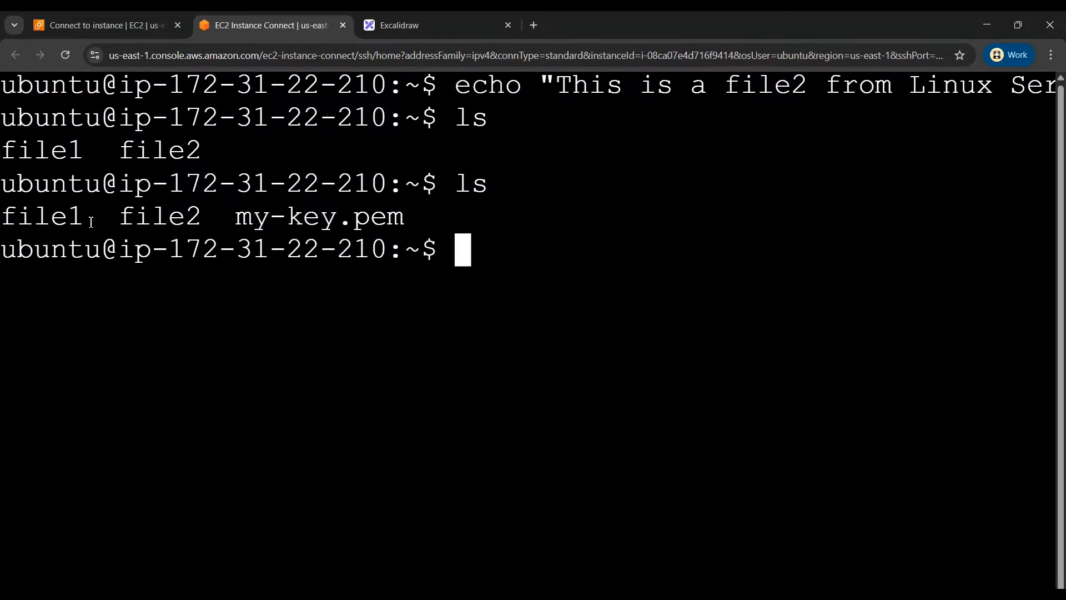
left_click_drag(241, 221, 402, 222)
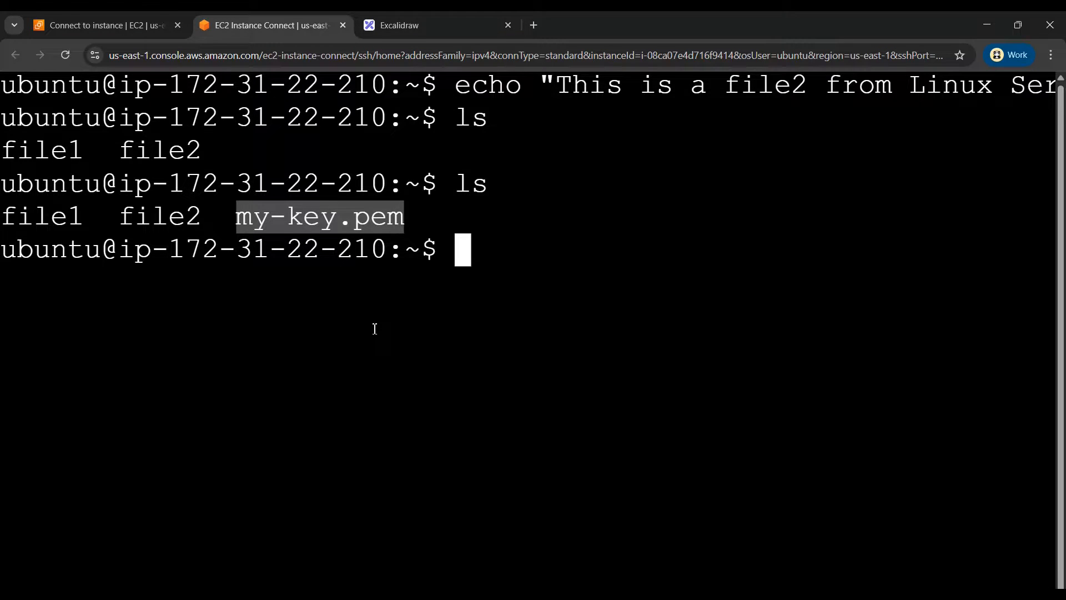
key("ctrl+0")
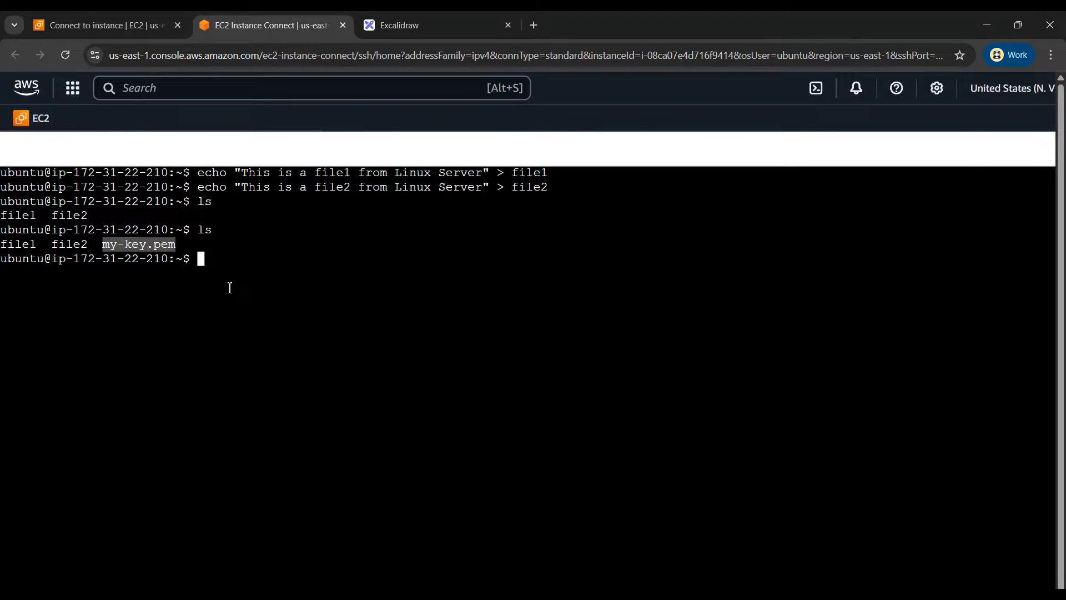
Step: Switch to the PowerPoint slide show and advance through the Copy Files Using WinSCP slides
key("alt+Tab")
key("alt+Tab")
key("alt+Tab")
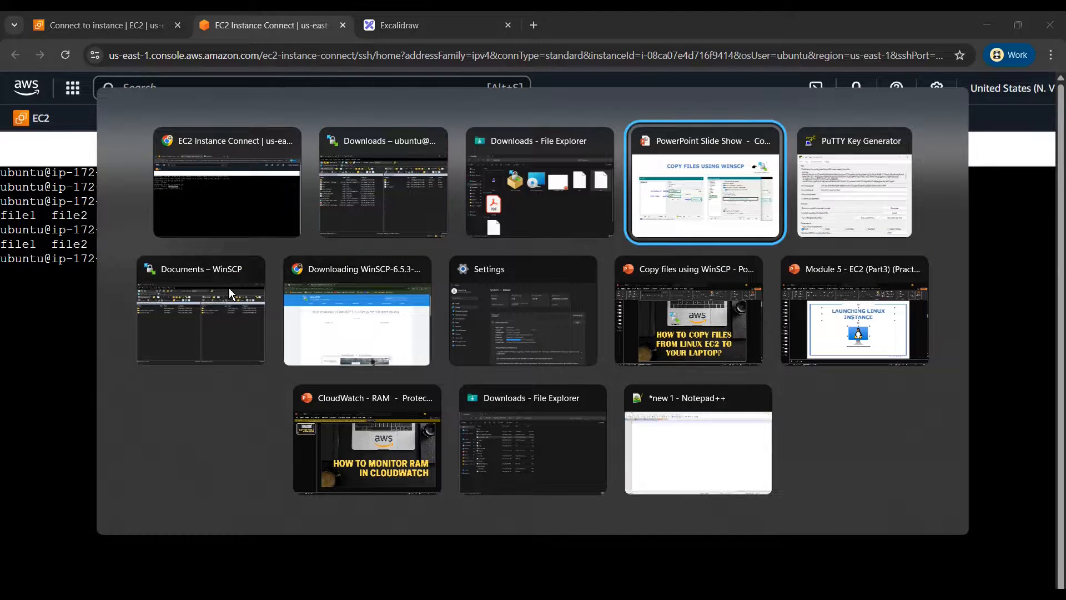
key("Right")
key("Right")
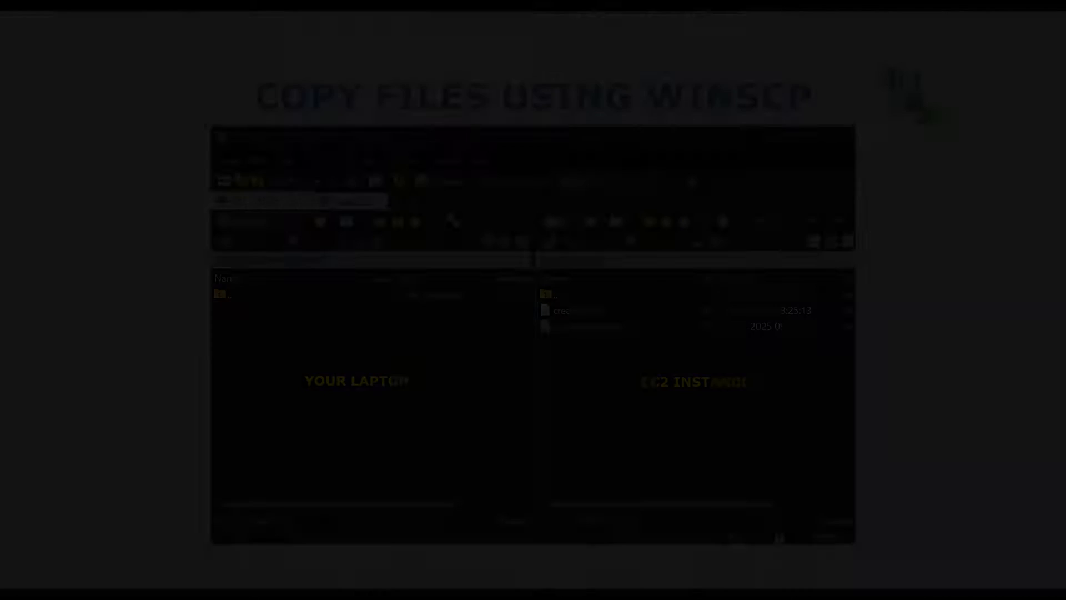